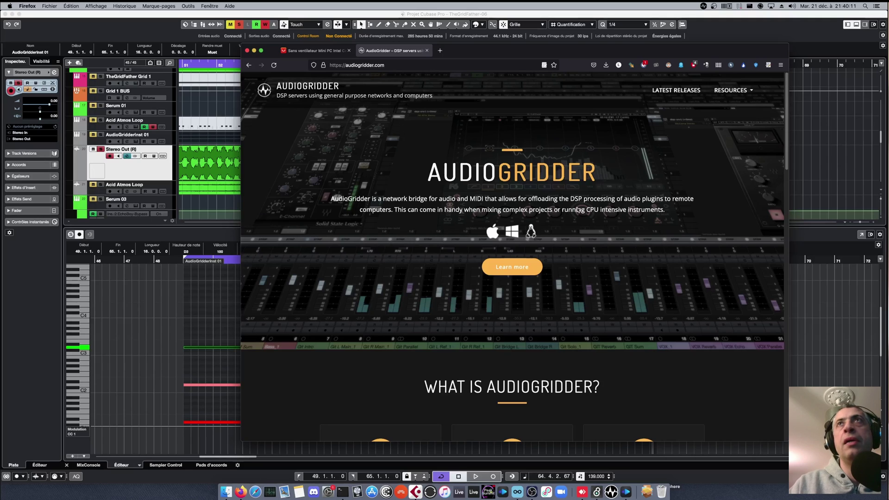
Step: Switch to AnyDesk, reposition the remote session window and look at the mini PC's device specifications
mouse_move(741, 89)
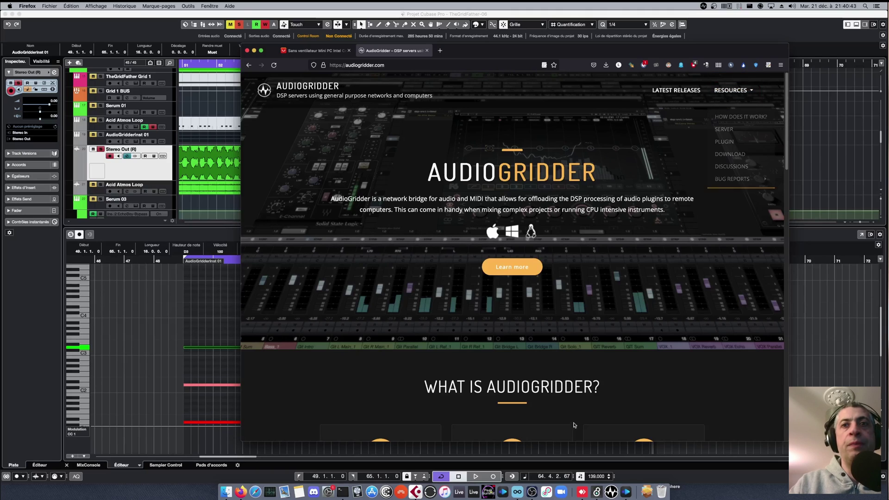
left_click(582, 492)
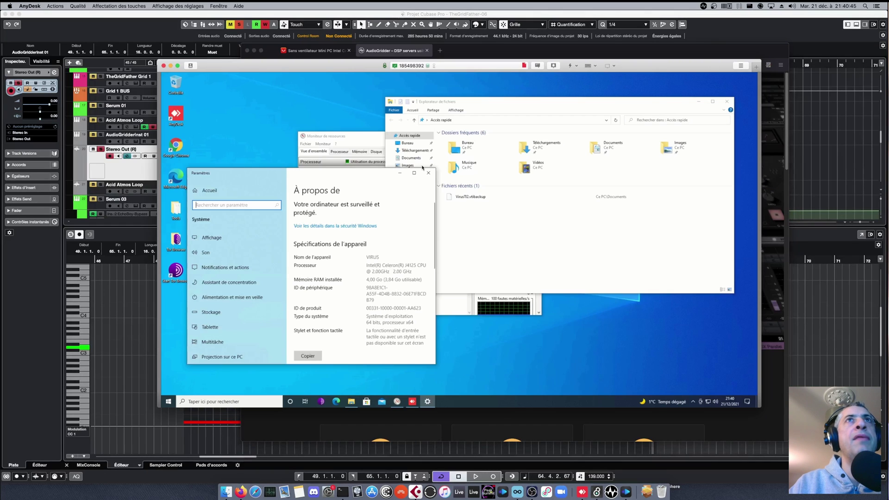
left_click_drag(231, 66, 252, 61)
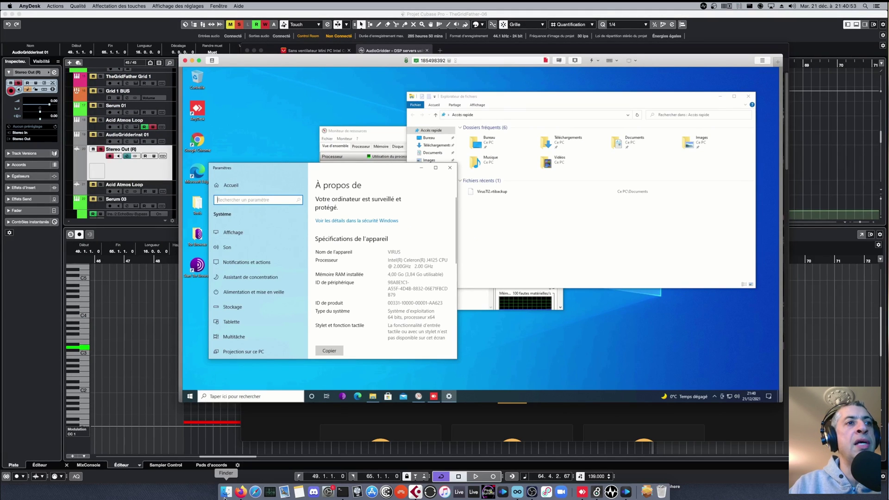
Step: Switch to Firefox, show the AliExpress mini PC listing and select the Celeron J4125 DDR4 variant
left_click(240, 492)
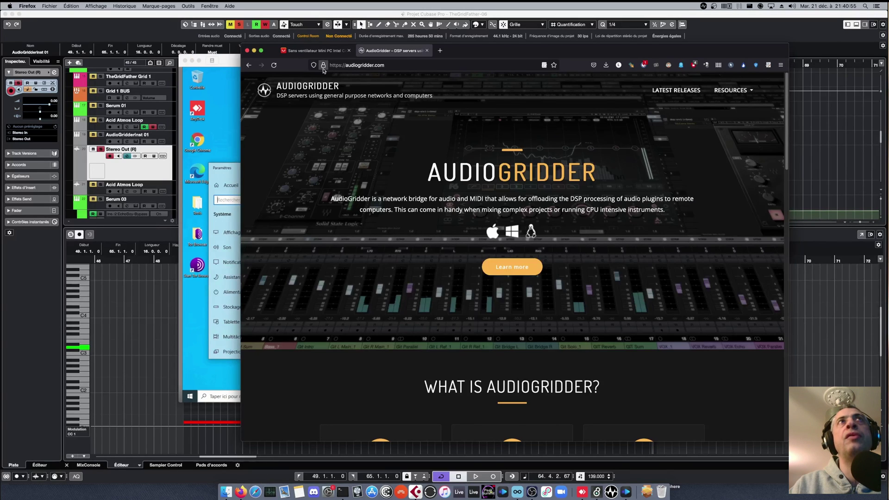
left_click(311, 52)
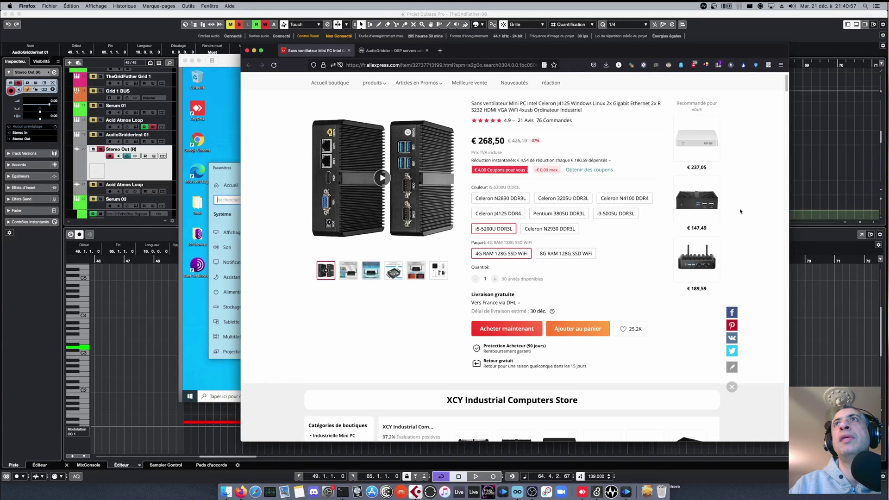
scroll(519, 139, "up", 2)
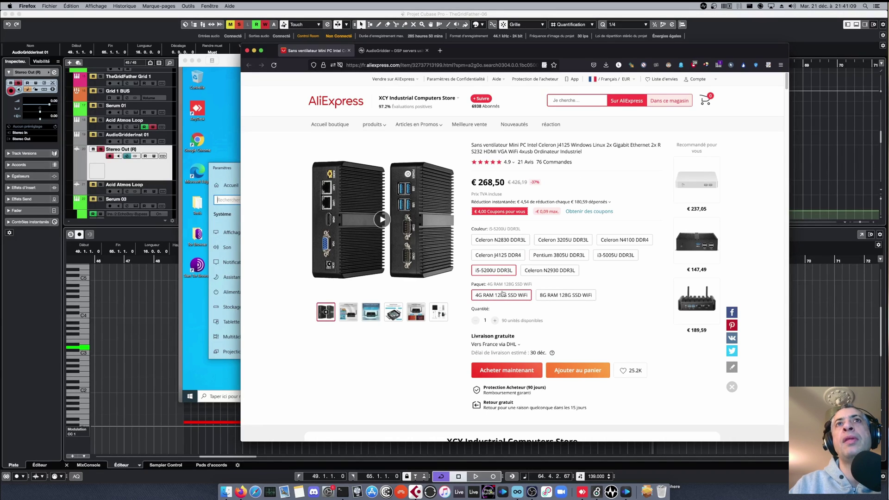
left_click(496, 257)
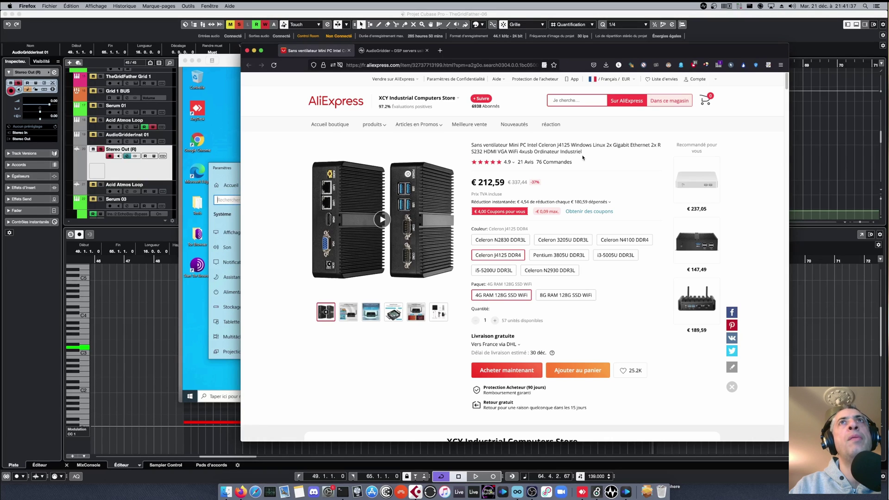
Step: Open the AudioGridder site's download page, checking the remote PC in AnyDesk before returning to Firefox
left_click(392, 51)
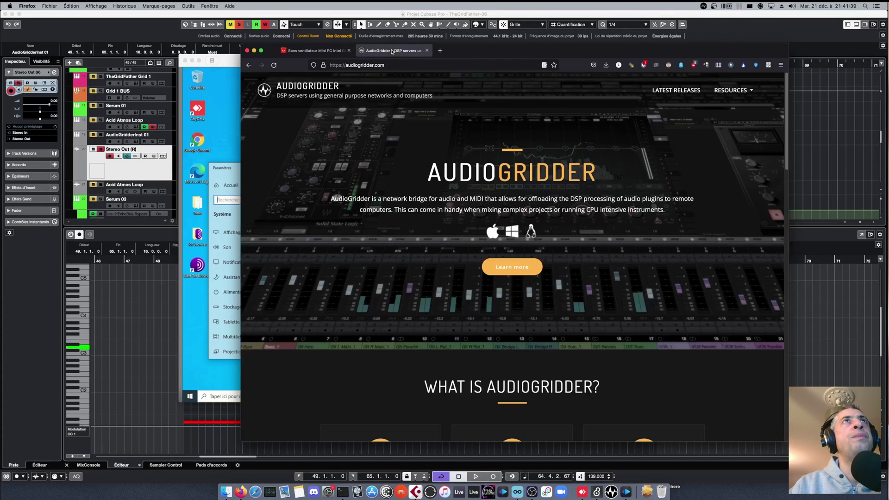
mouse_move(738, 90)
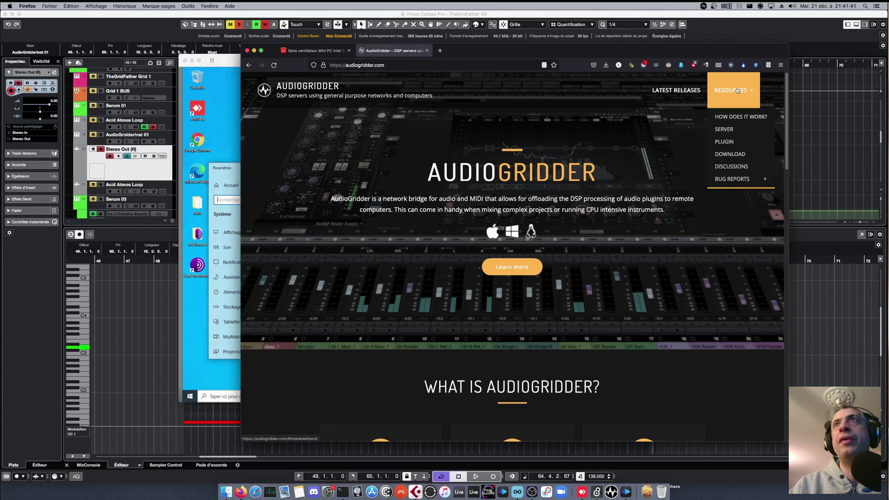
left_click(735, 154)
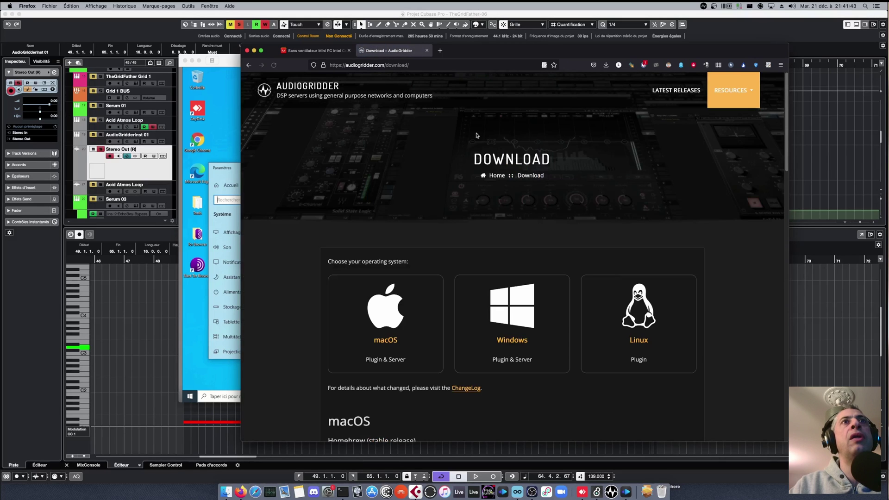
scroll(673, 310, "down", 1)
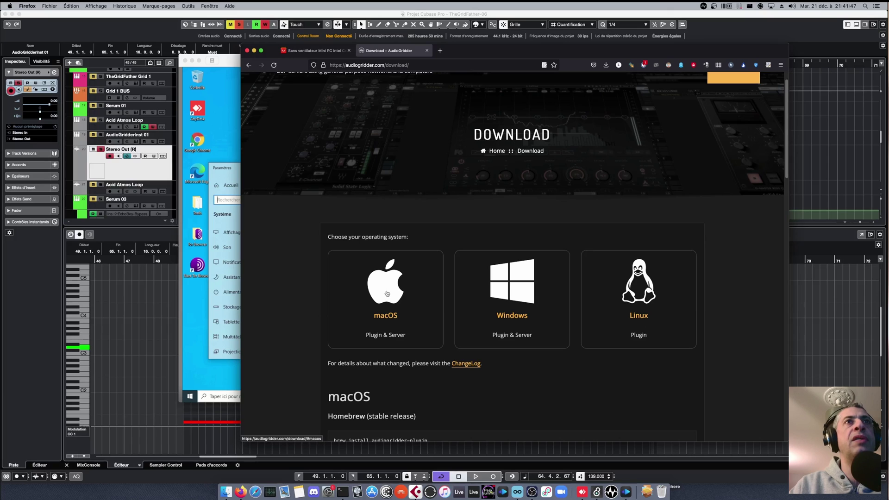
left_click(583, 493)
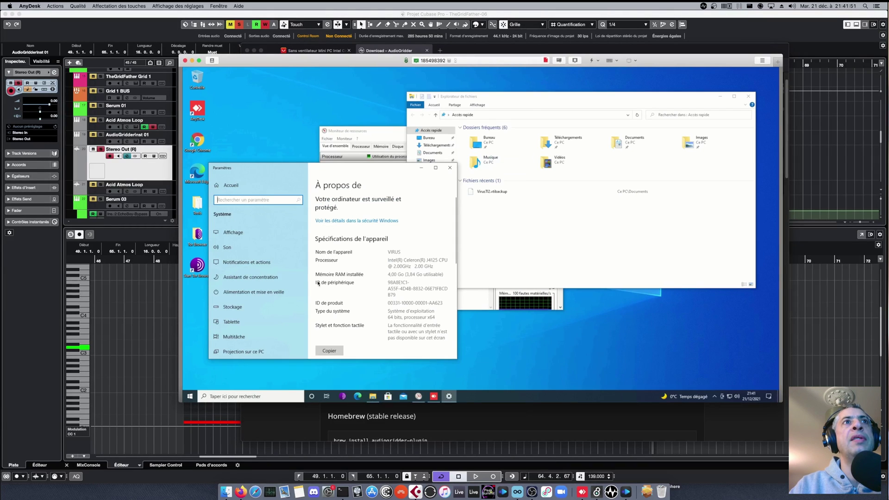
left_click(241, 492)
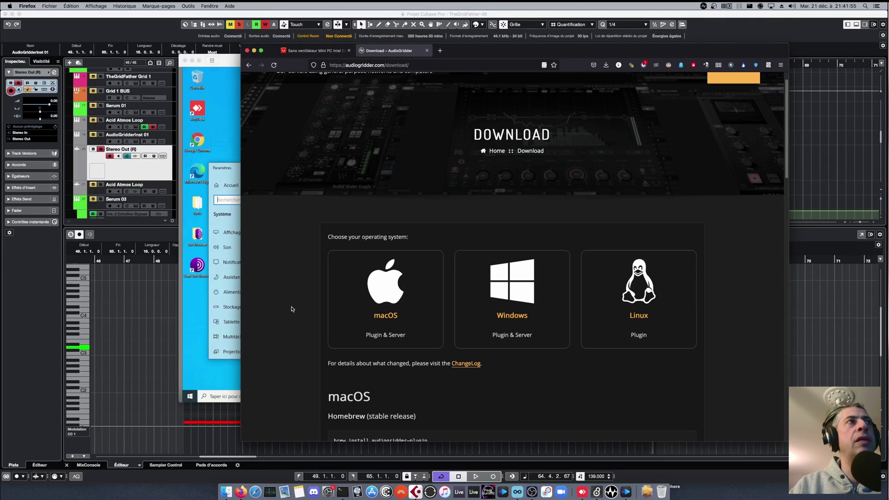
Step: Go to the macOS downloads and examine the Intel server and plugin installers, including AudioGridderPlugin_1.2.0-beta6_macOS-x86_64.pkg
left_click(384, 294)
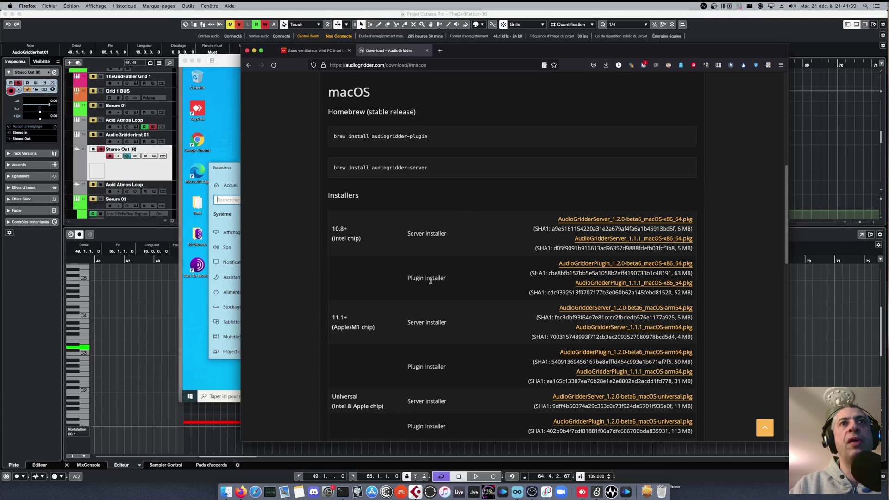
left_click_drag(407, 234, 448, 233)
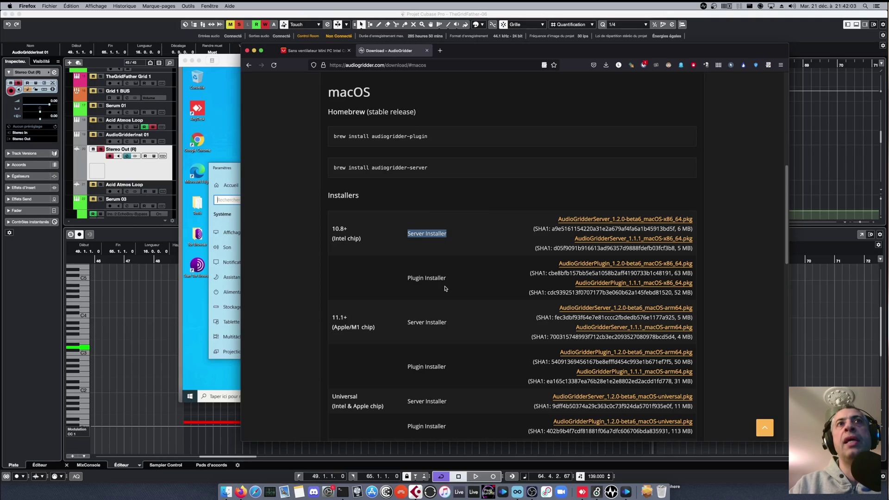
left_click(458, 287)
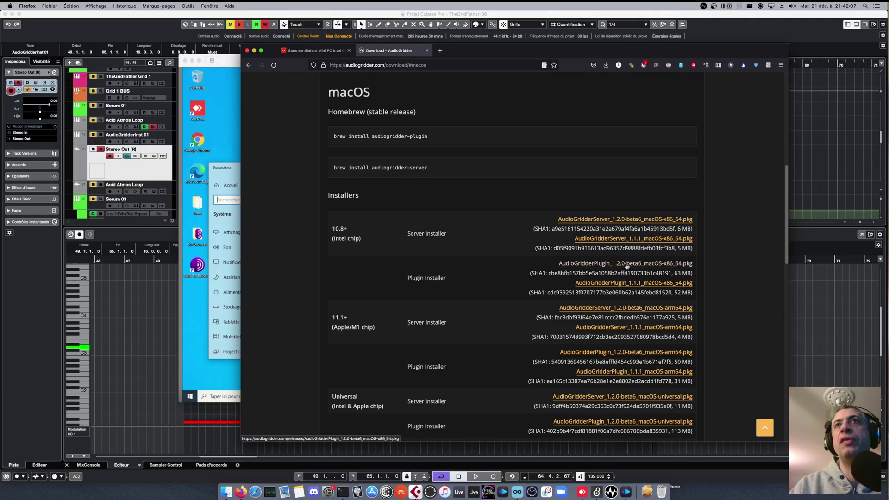
left_click(653, 266)
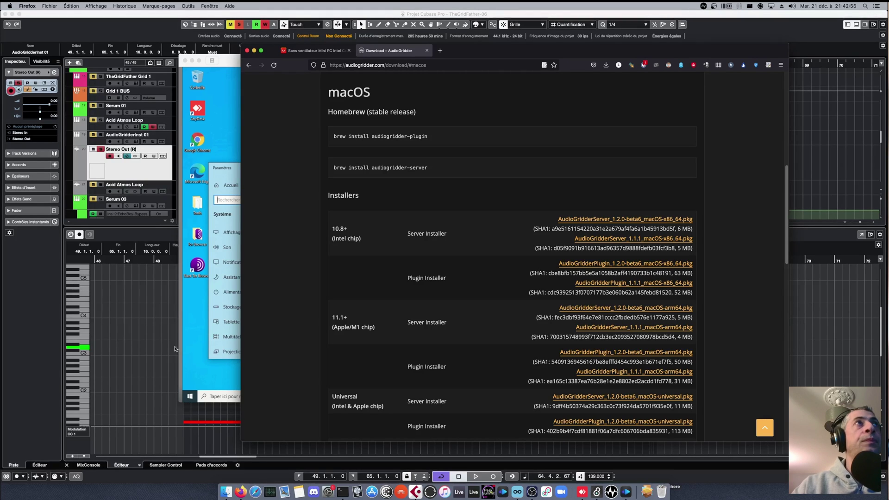
Step: Switch to Cubase and delete the AudioGridderInst 01 and Stereo Out (R) tracks together with their events
left_click(306, 17)
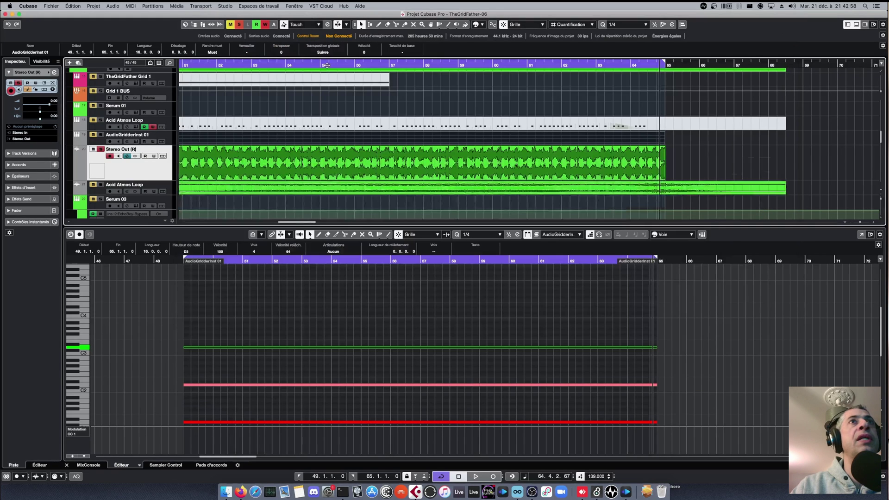
left_click(170, 138)
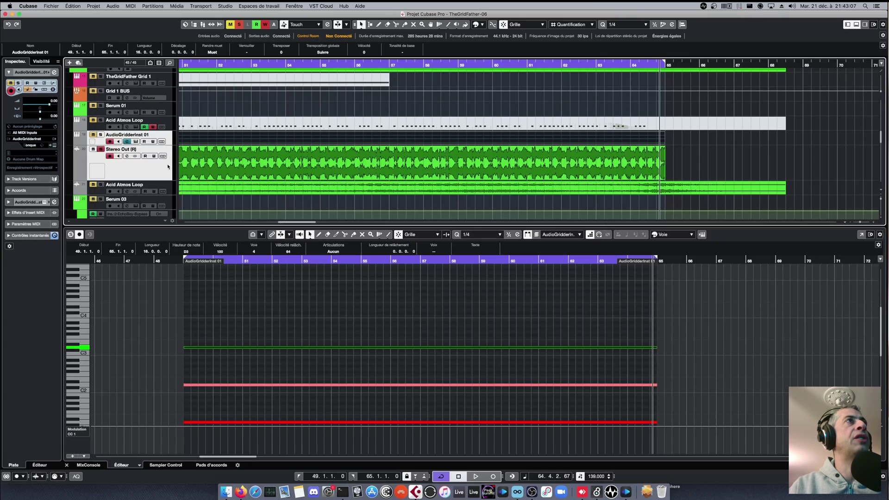
key("shift+Delete")
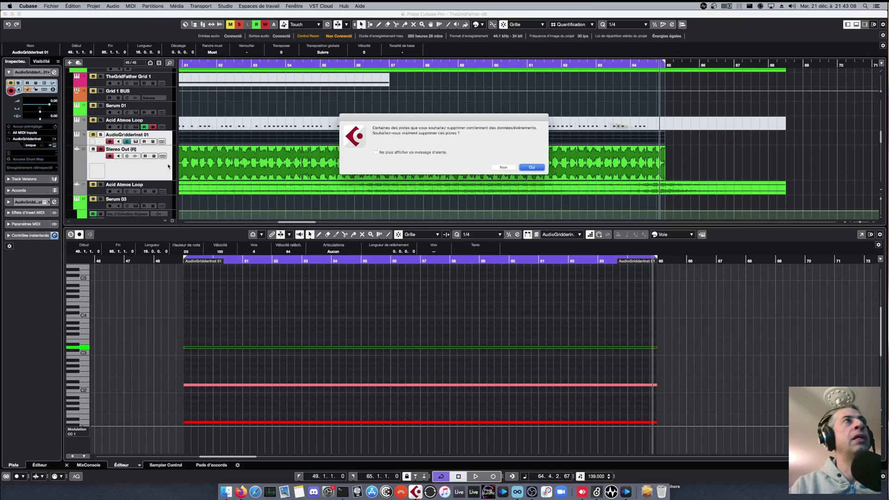
left_click(532, 167)
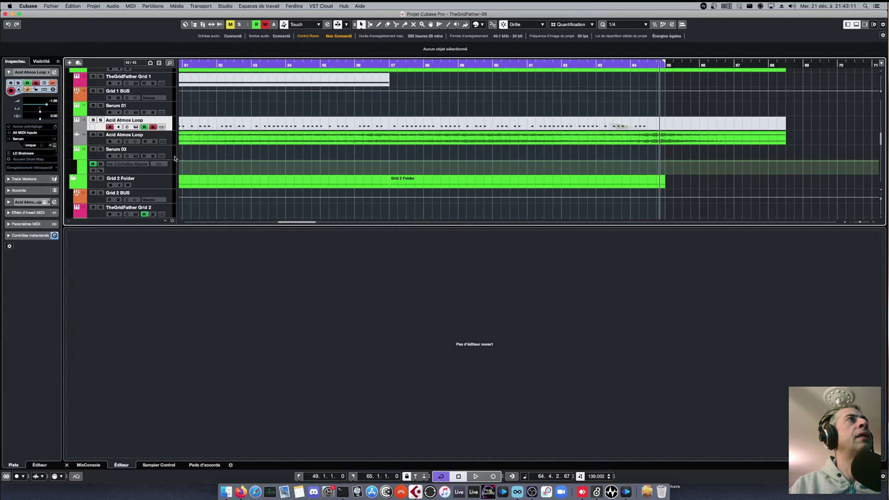
Step: Add one instrument track below Summit Atmos using AudioGridderInst, with its audio output set to Stereo Out
right_click(171, 199)
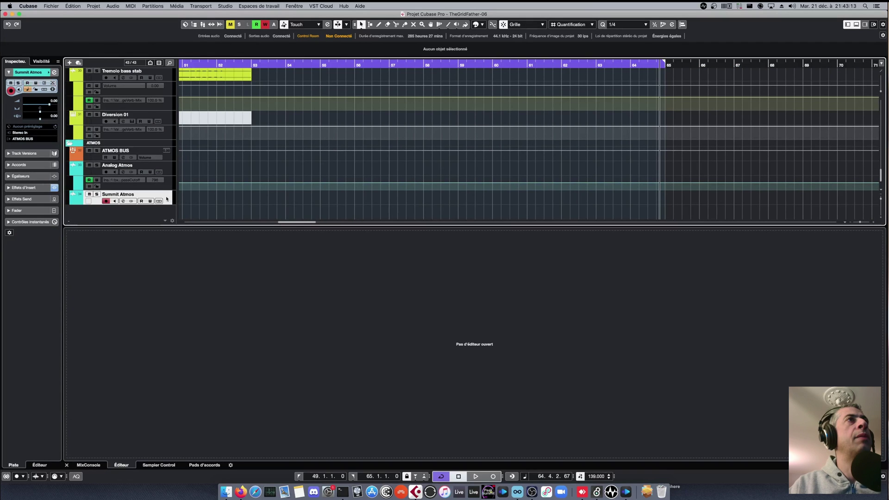
mouse_move(171, 199)
left_click(343, 209)
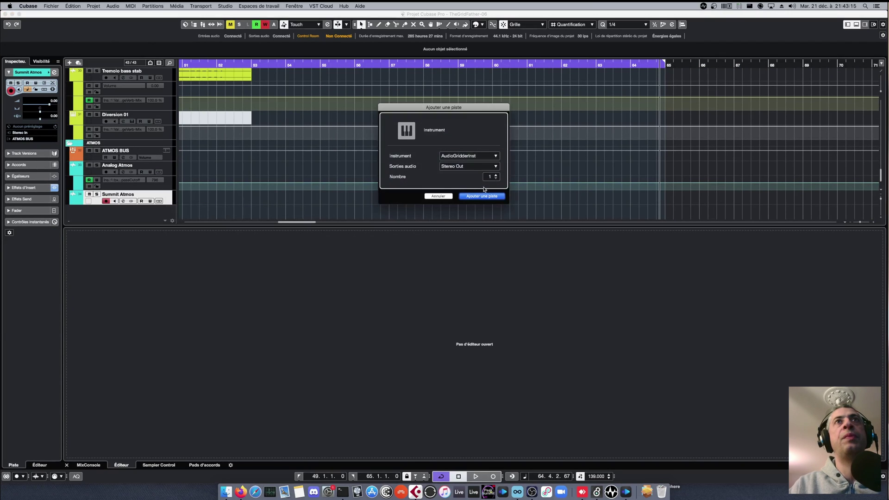
left_click(469, 156)
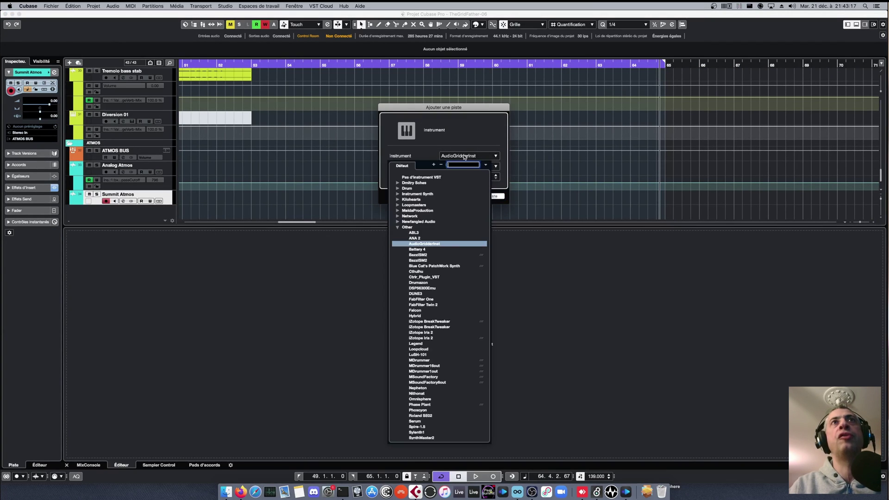
left_click(473, 119)
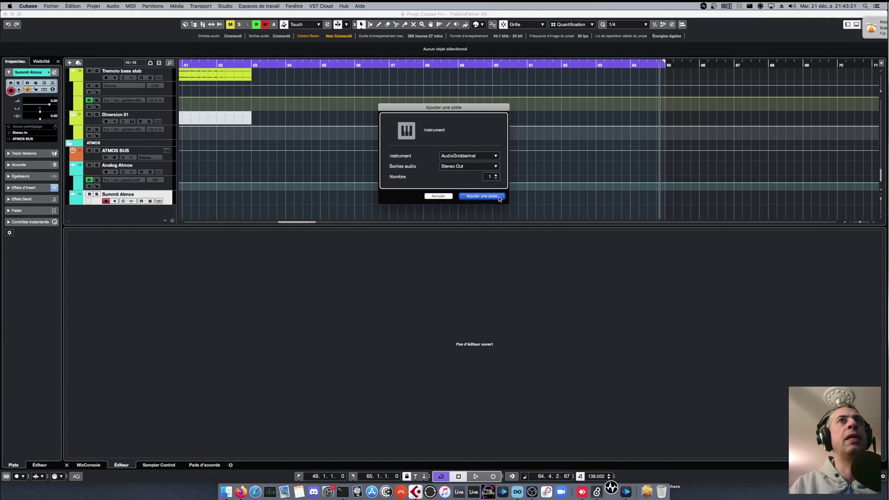
left_click(481, 196)
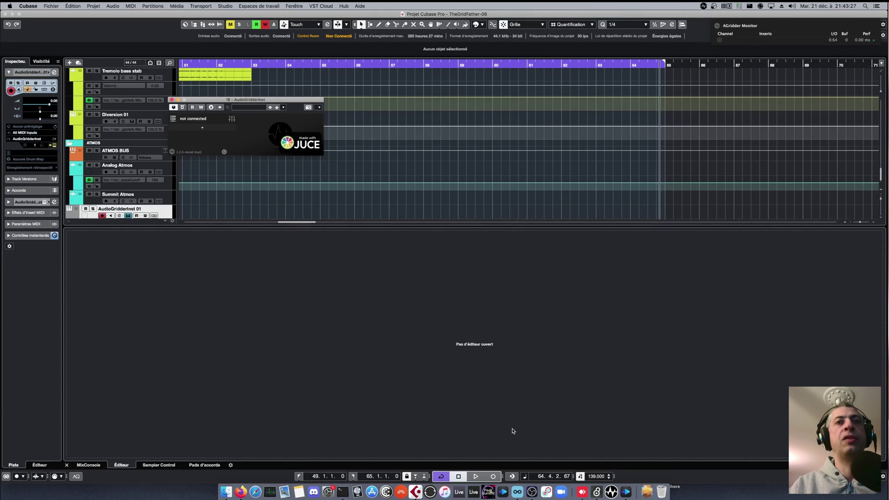
Step: Switch to AnyDesk and view the remote PC's Téléchargements folder containing the AudioGridderServer_1.2.0-beta6 installer
left_click(581, 492)
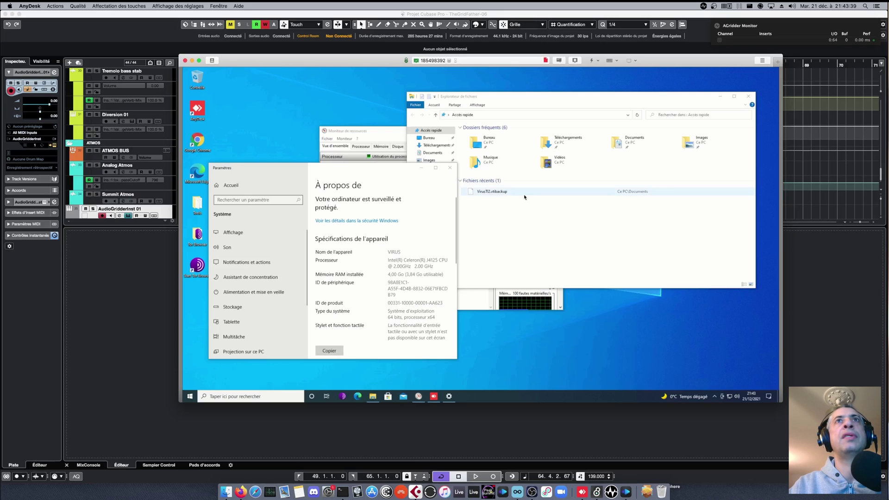
left_click(504, 242)
double_click(574, 143)
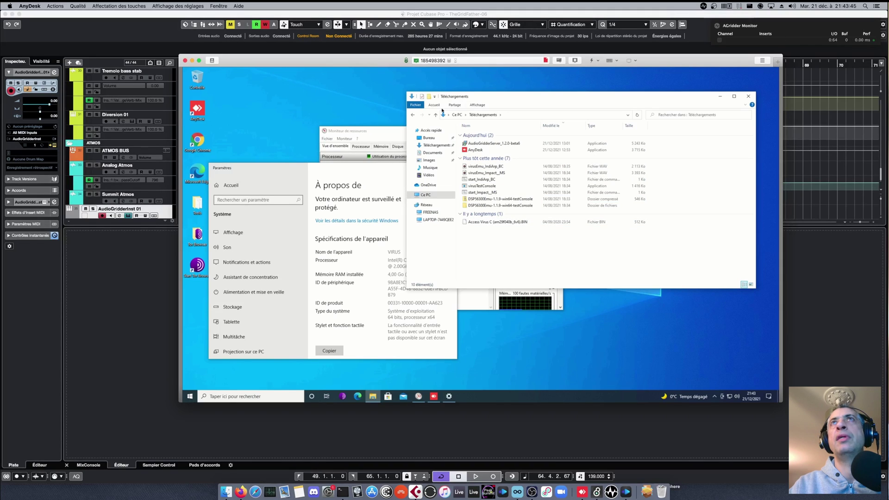
left_click(395, 154)
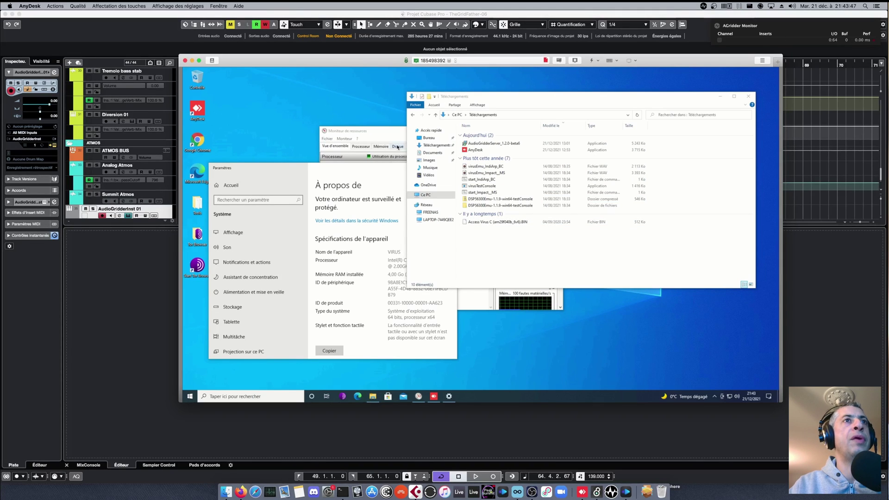
Step: Return to Cubase, move the AudioGridderInst window clear of the track list and review its Buffer Size options
left_click(264, 17)
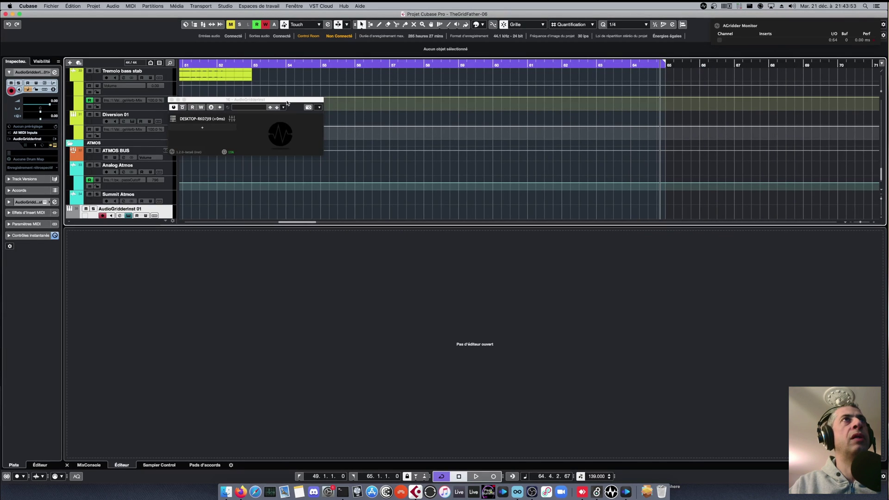
left_click_drag(284, 101, 412, 128)
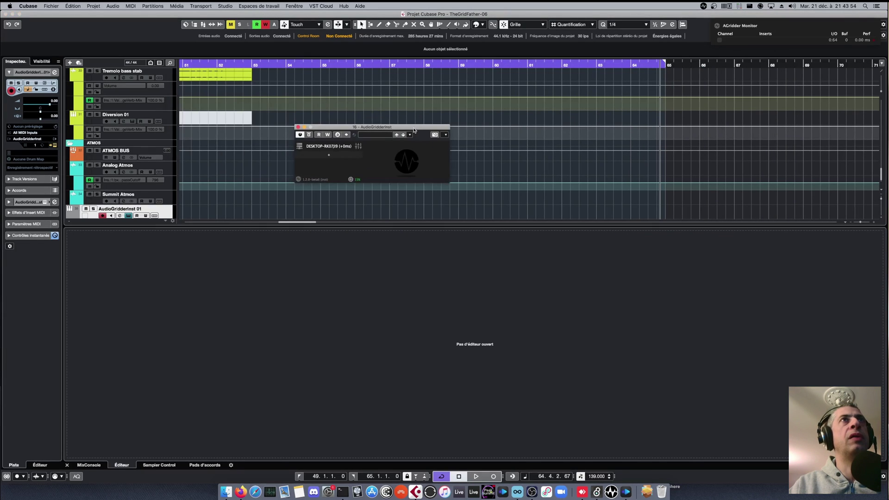
left_click(300, 148)
mouse_move(328, 166)
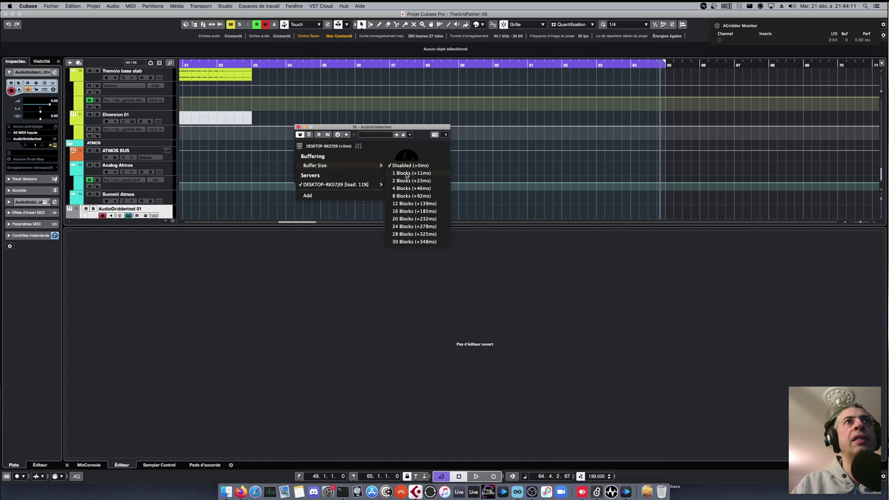
left_click(423, 129)
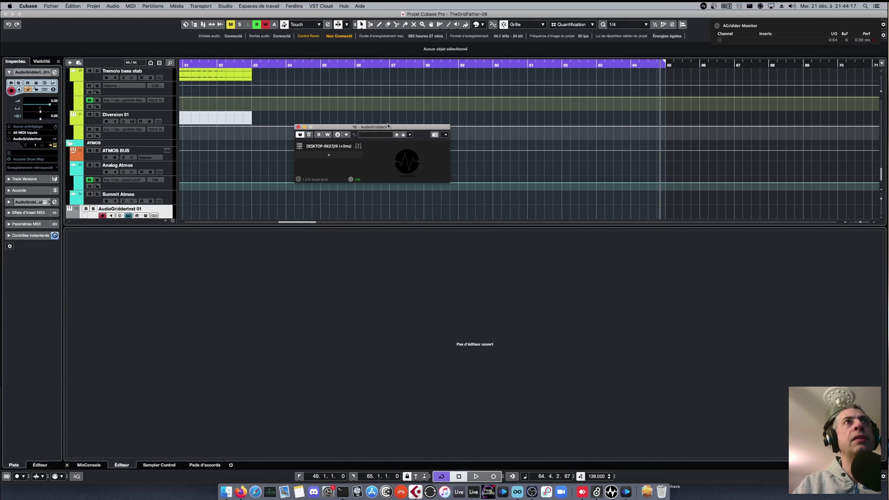
Step: Reconnect AudioGridderInst to the remote PC's server and open its plugin list
left_click_drag(352, 130, 348, 123)
left_click(327, 148)
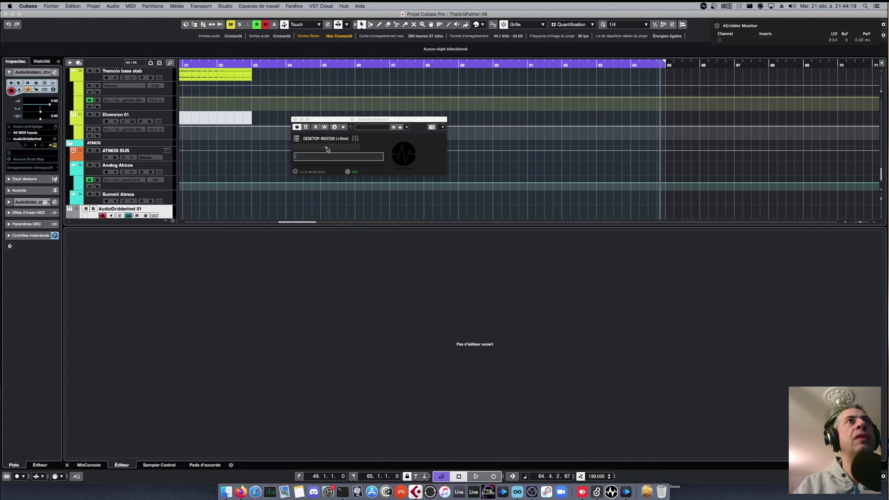
left_click(299, 140)
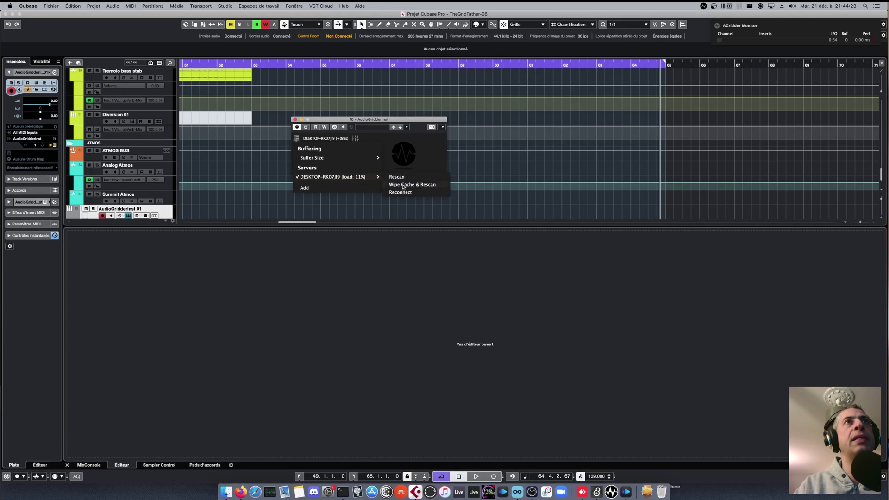
left_click(400, 194)
left_click(326, 148)
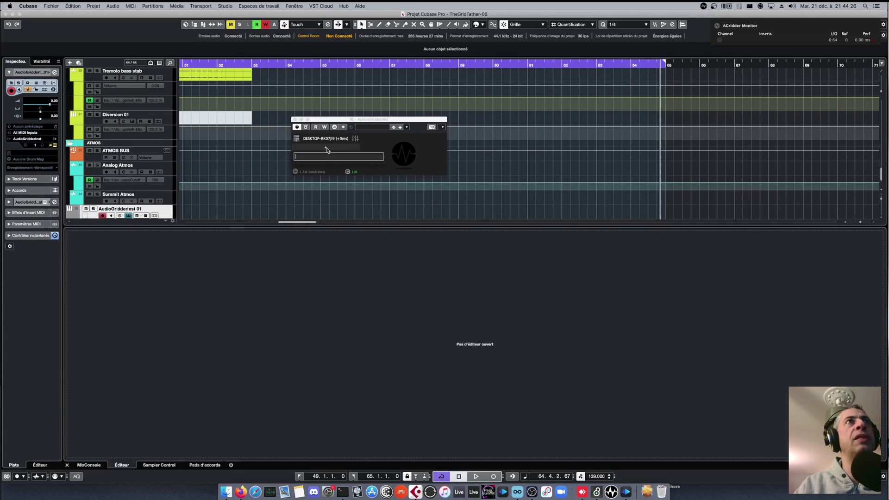
Step: Switch to AnyDesk and end the AudioGridderServer.exe process in the remote PC's Moniteur de ressources, sorting the processes by name
left_click(582, 492)
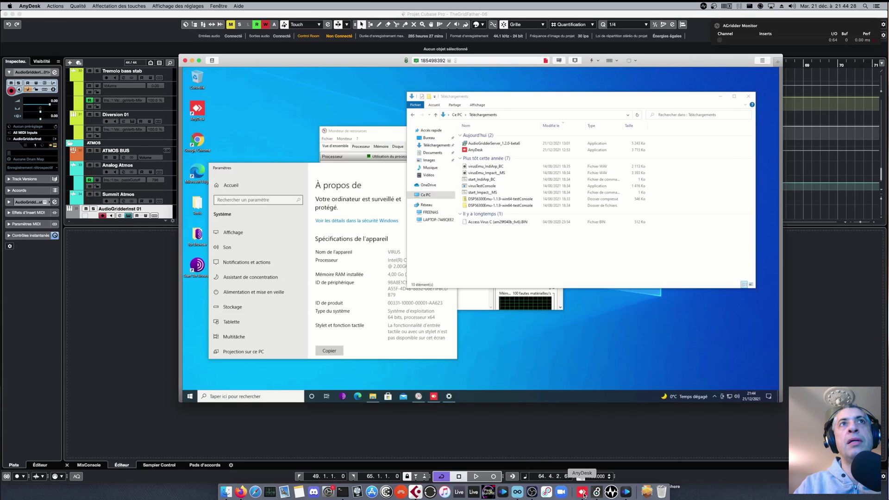
left_click(715, 396)
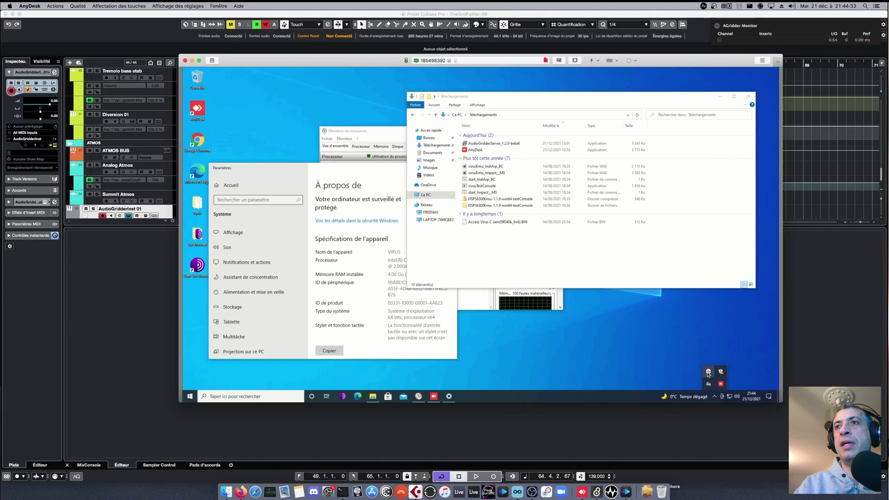
left_click(708, 374)
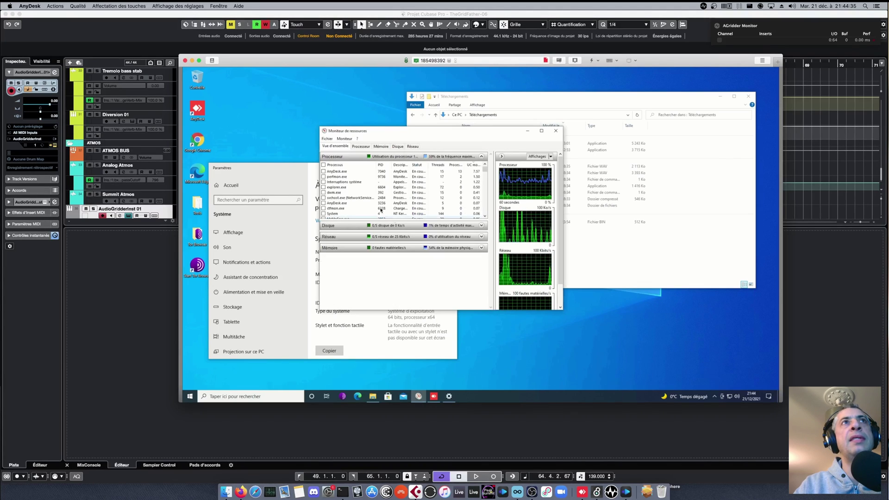
left_click(335, 165)
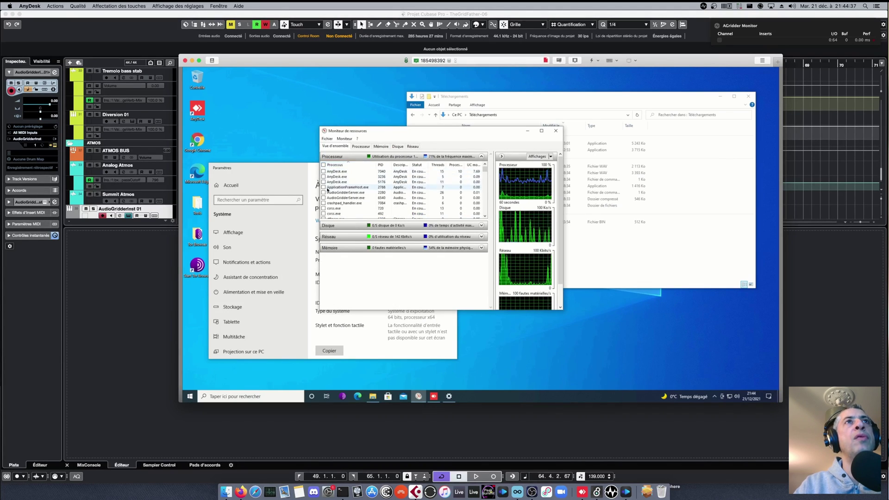
left_click(324, 192)
right_click(345, 175)
left_click(345, 175)
left_click(460, 241)
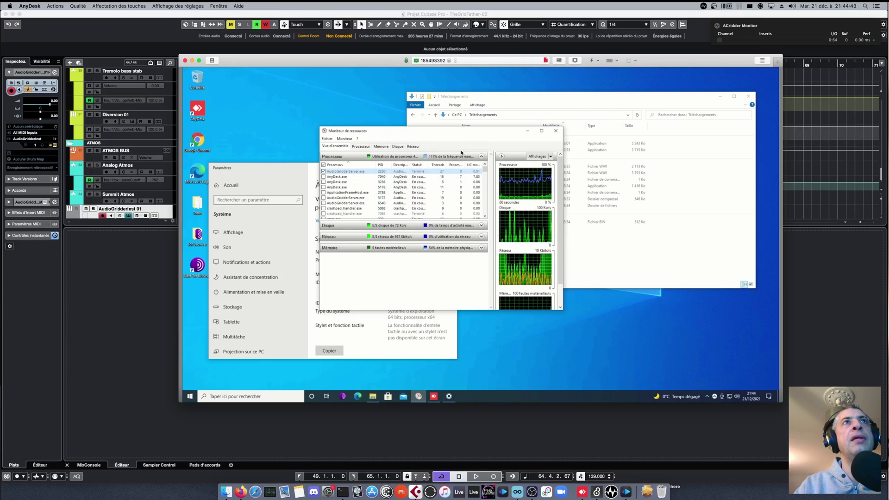
Step: Return to Cubase and load Virus TI in AudioGridderInst from the VST synths by Access Music Electronics GmbH
left_click(828, 250)
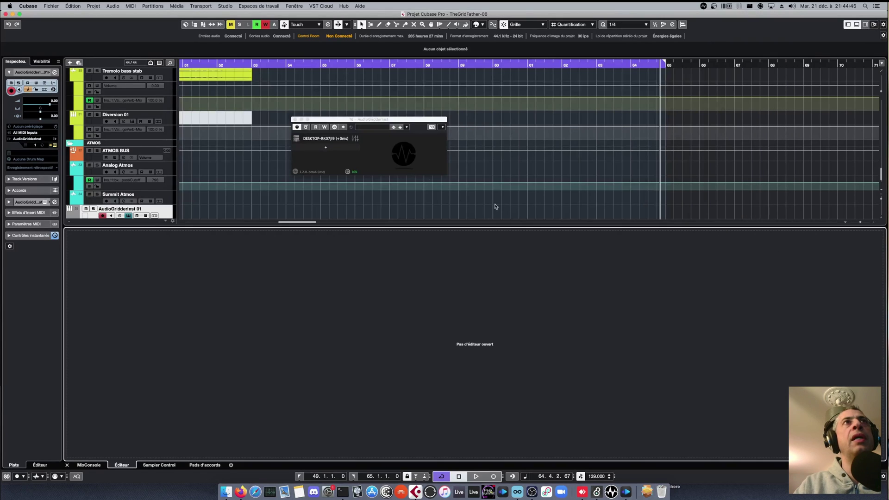
left_click(326, 147)
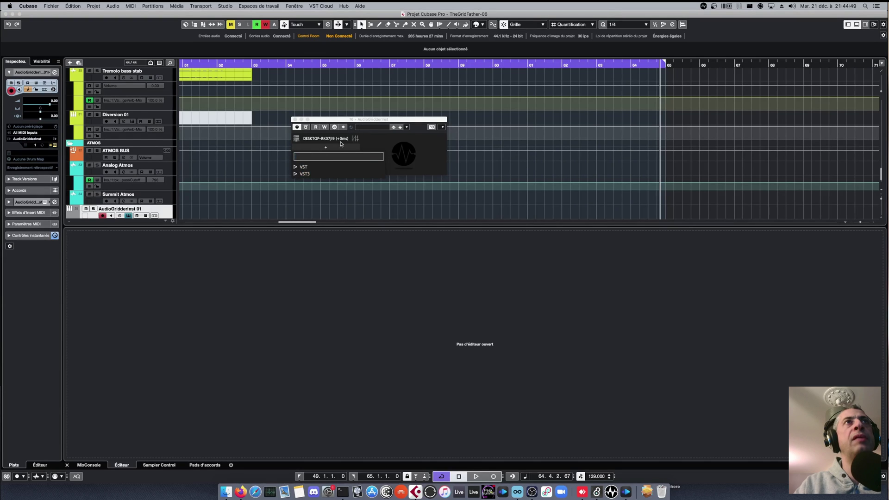
left_click(296, 168)
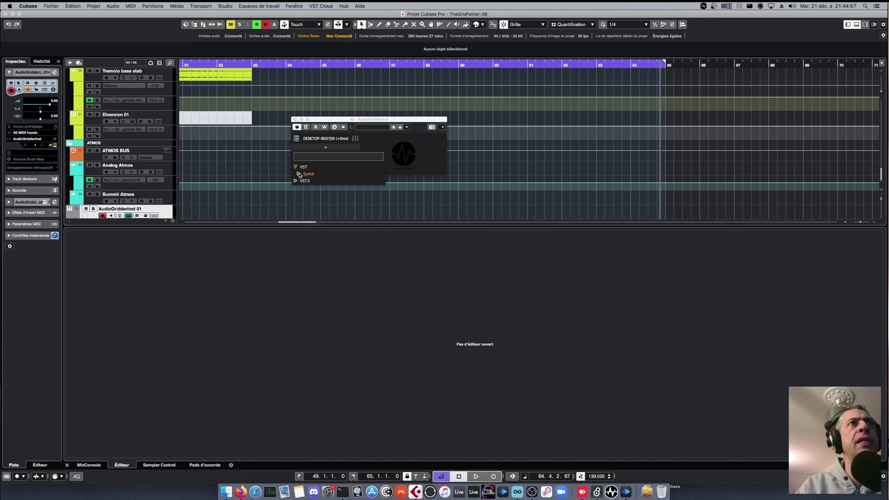
left_click(298, 174)
left_click(303, 181)
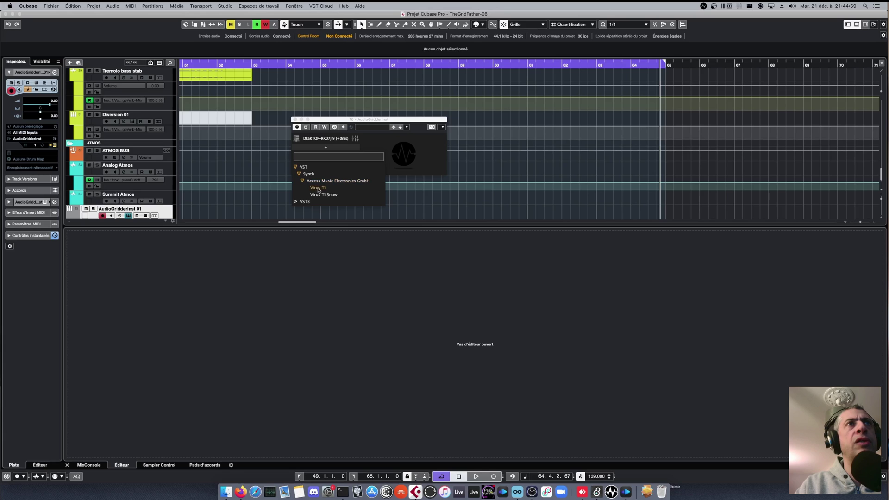
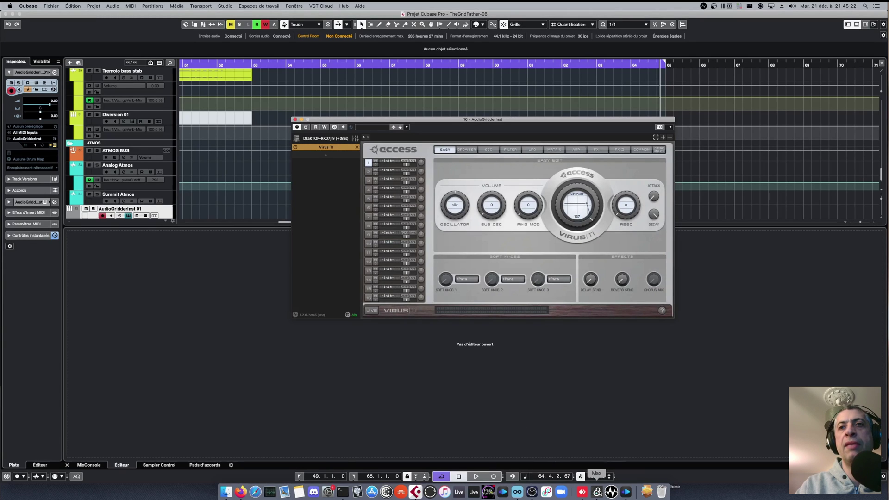
Step: Switch to AnyDesk to view Virus TI running on the remote PC, and close the AudioGridderInst window back in Cubase
left_click(583, 492)
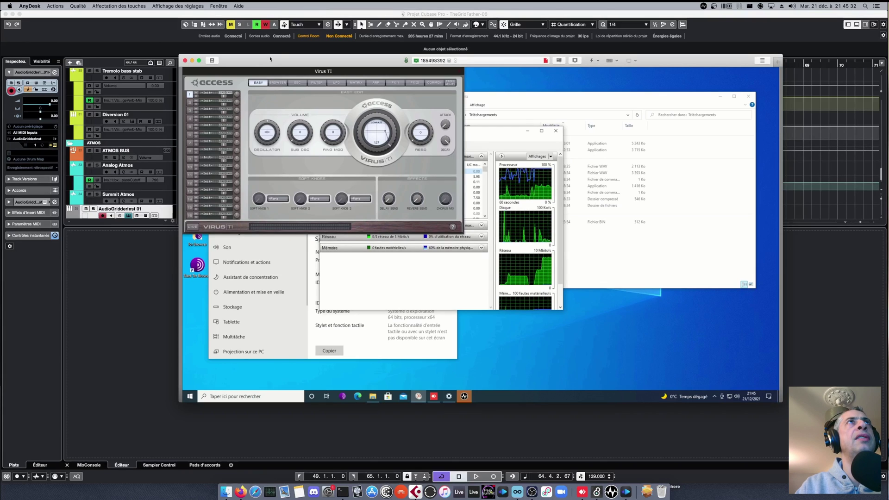
left_click(286, 17)
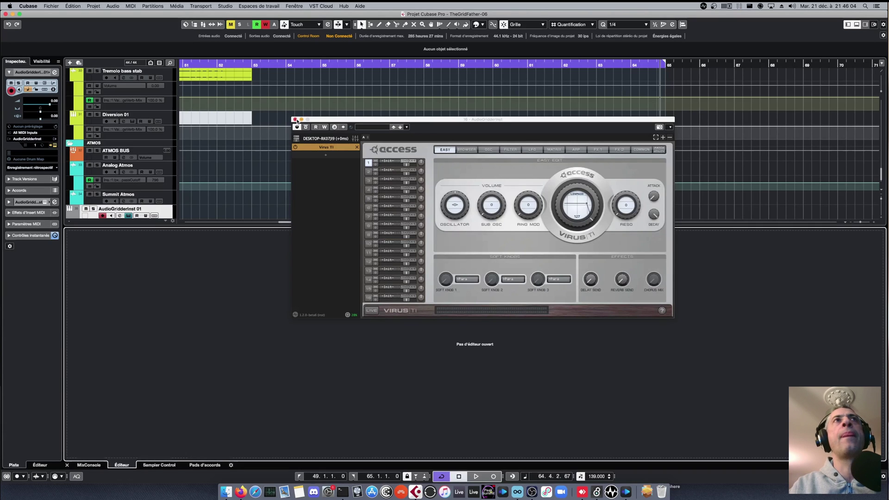
left_click(296, 120)
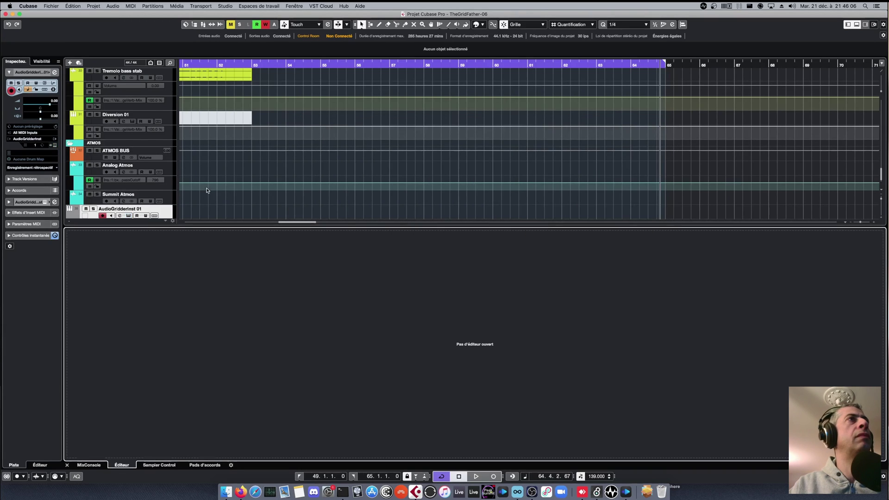
Step: Create a MIDI part from bar 49 to 65 on the AudioGridderInst 01 track and draw a G2 note across its full length
scroll(232, 183, "down", 1)
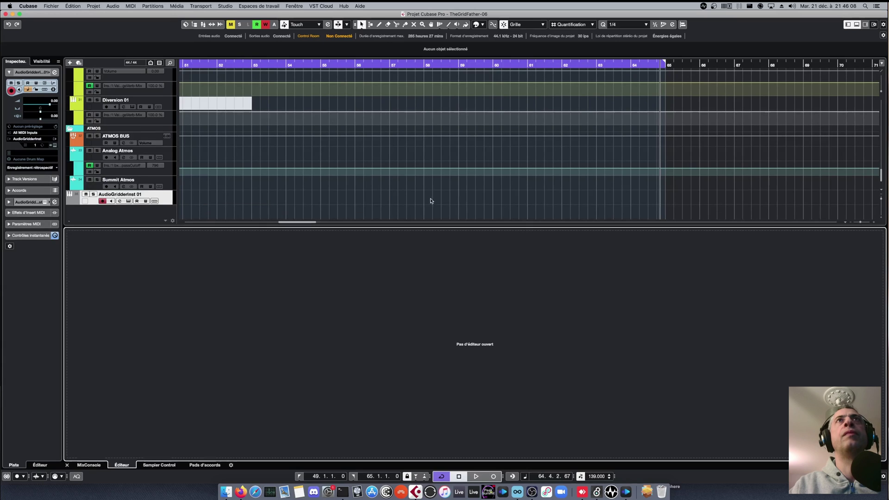
scroll(325, 171, "down", 4)
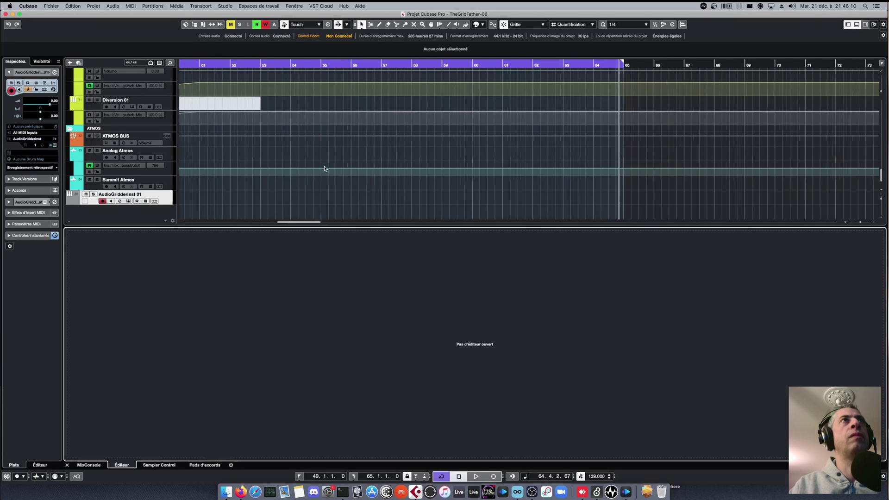
left_click_drag(229, 193, 475, 190)
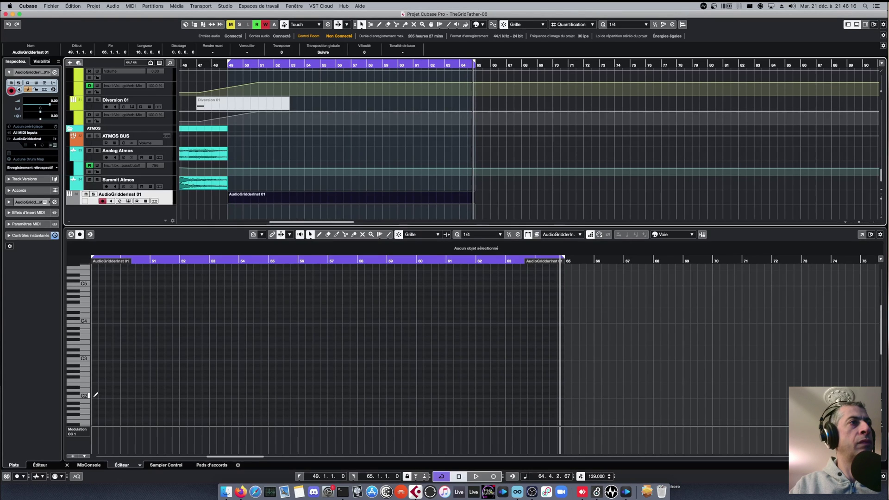
mouse_move(98, 374)
left_mouse_down()
mouse_move(456, 379)
mouse_move(564, 367)
left_mouse_up()
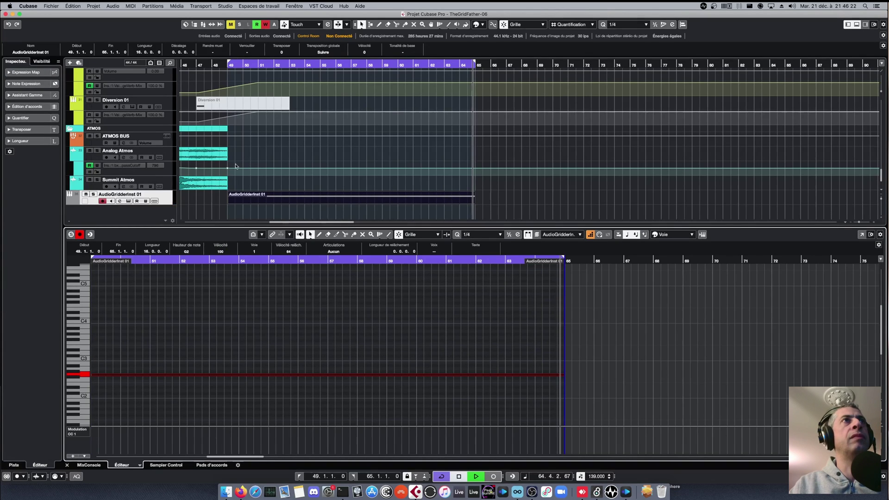
Step: Solo the AudioGridderInst 01 track and start playback from bar 49
left_click(93, 194)
left_click(225, 66)
key("space")
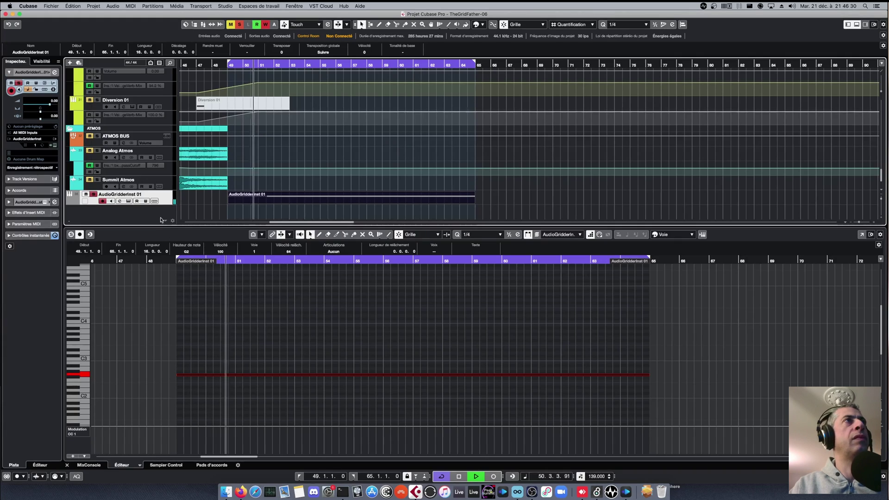
Step: Open the track's AudioGridderInst window, move it clear of the track list and reconnect it to the remote server
left_click(129, 201)
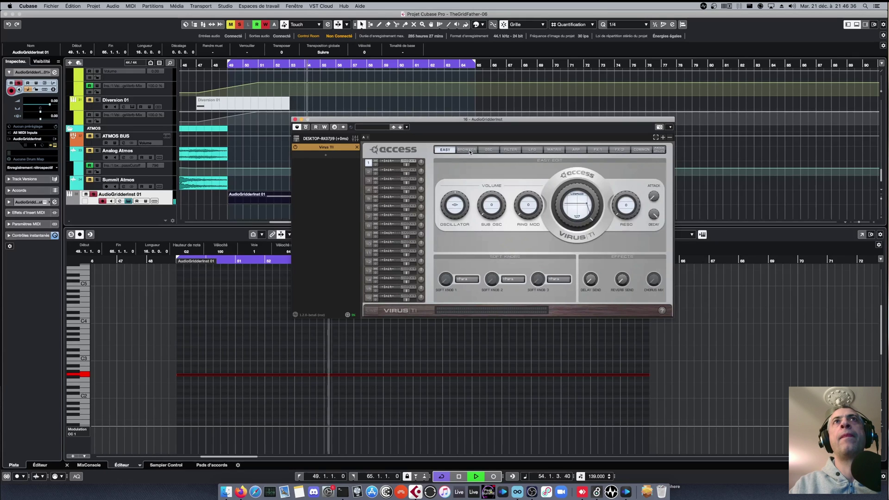
left_click_drag(488, 123, 511, 123)
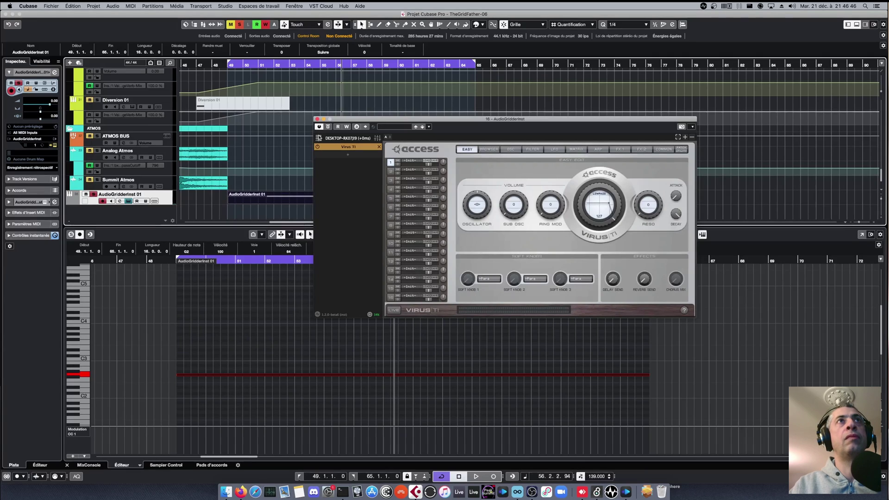
left_click(319, 138)
mouse_move(339, 177)
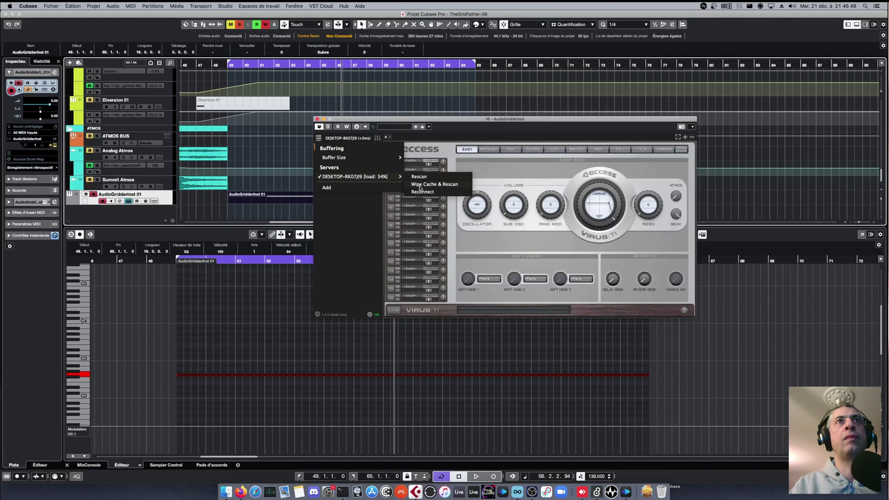
left_click(419, 191)
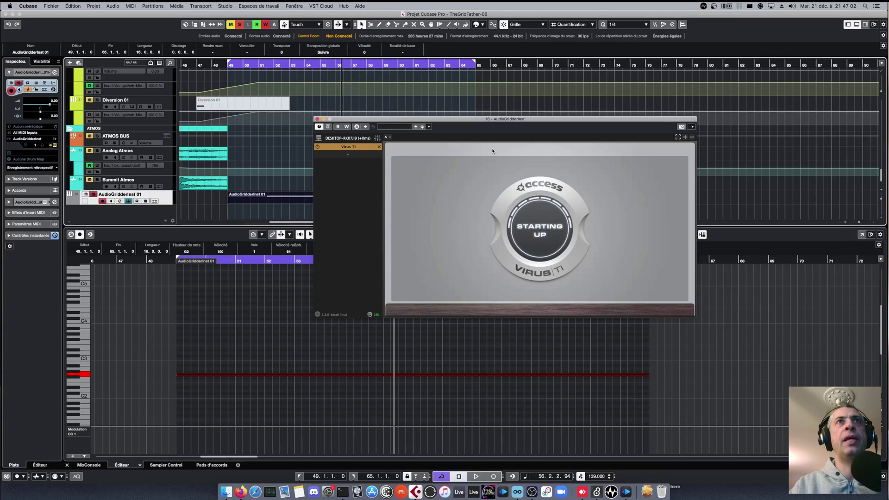
Step: Switch to AnyDesk, move the Moniteur de ressources window clear of the Virus TI interface, and return to Cubase
left_click(581, 491)
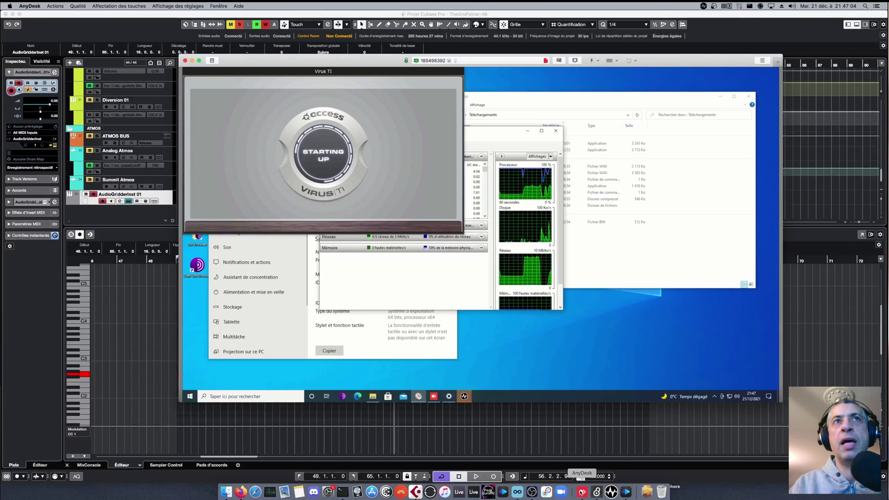
left_click_drag(504, 134, 691, 115)
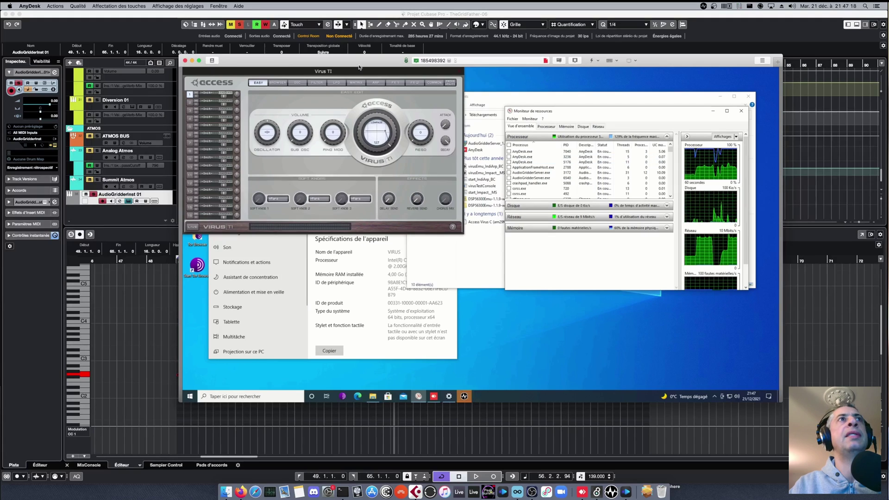
left_click(326, 22)
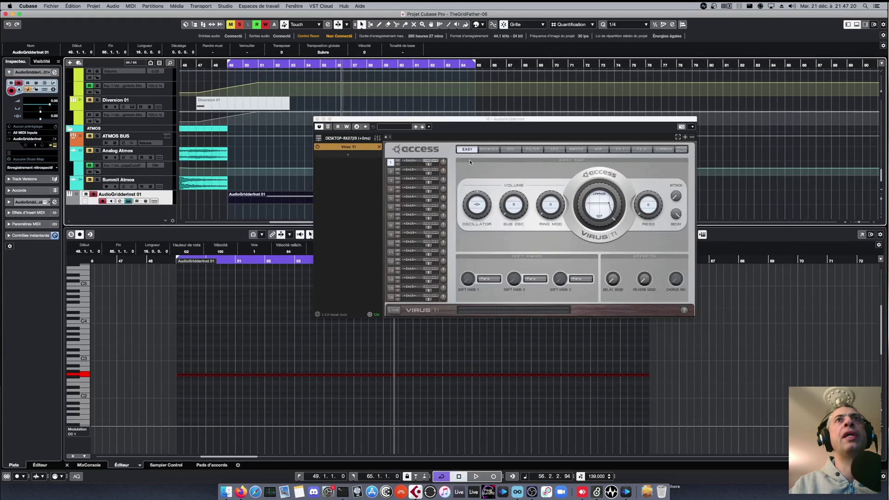
Step: Close the AudioGridderInst window and reopen it from the AudioGridderInst 01 track
left_click(496, 158)
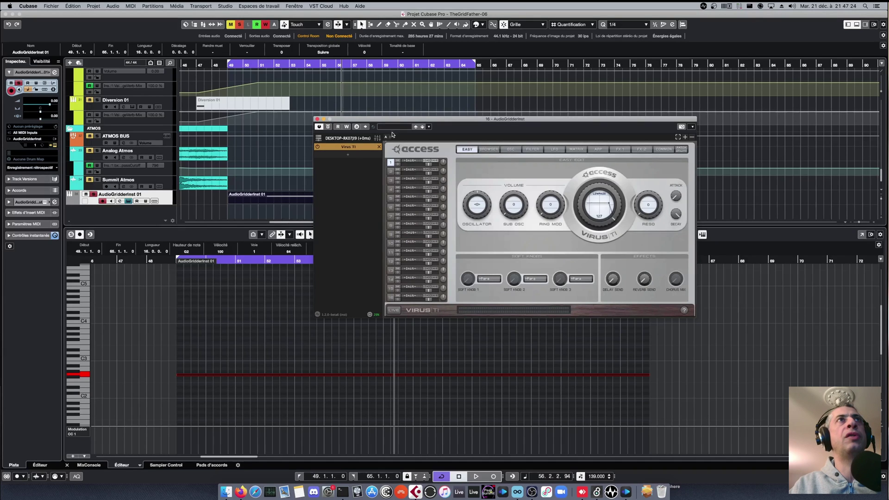
left_click(317, 119)
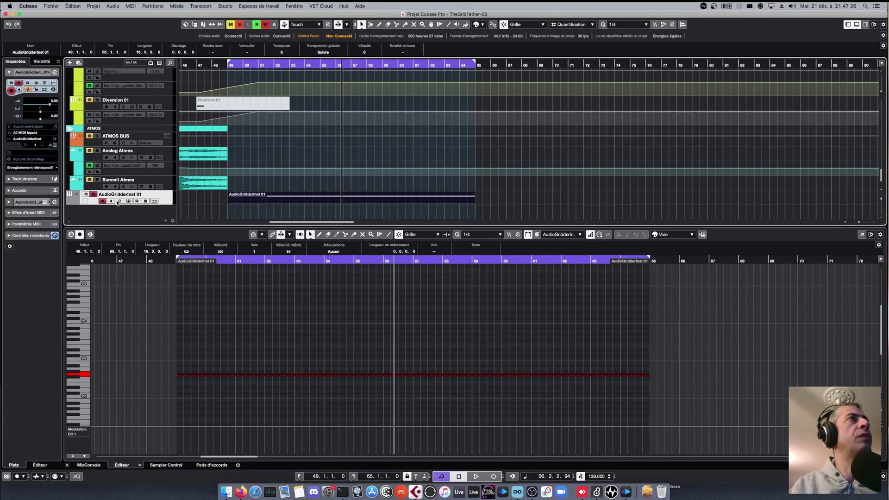
left_click(119, 202)
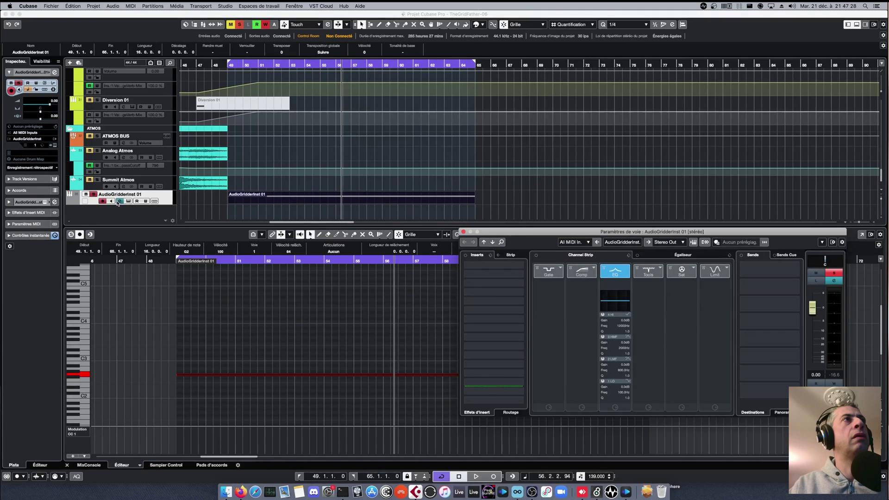
left_click(118, 201)
left_click(128, 201)
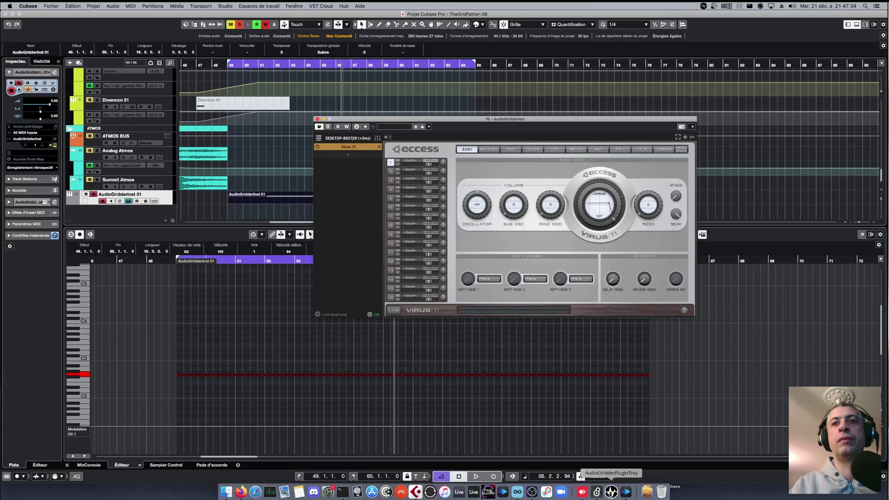
Step: Switch to AnyDesk to display Virus TI's Browser page on the remote PC, and check page switching in Cubase's AudioGridderInst window
left_click(583, 491)
left_click(279, 82)
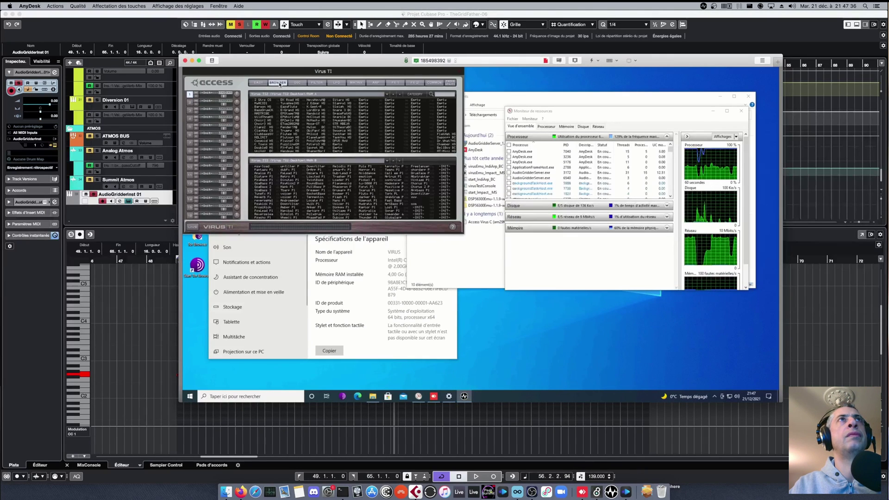
left_click(139, 330)
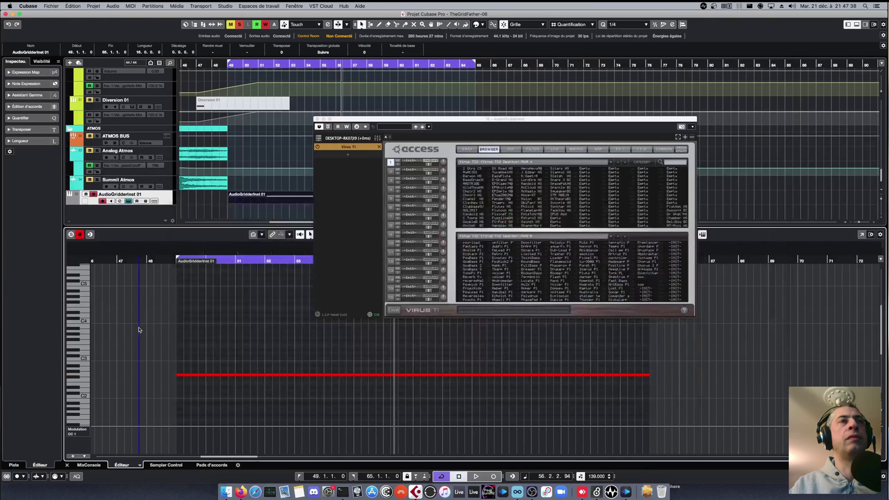
left_click(469, 150)
left_click(488, 150)
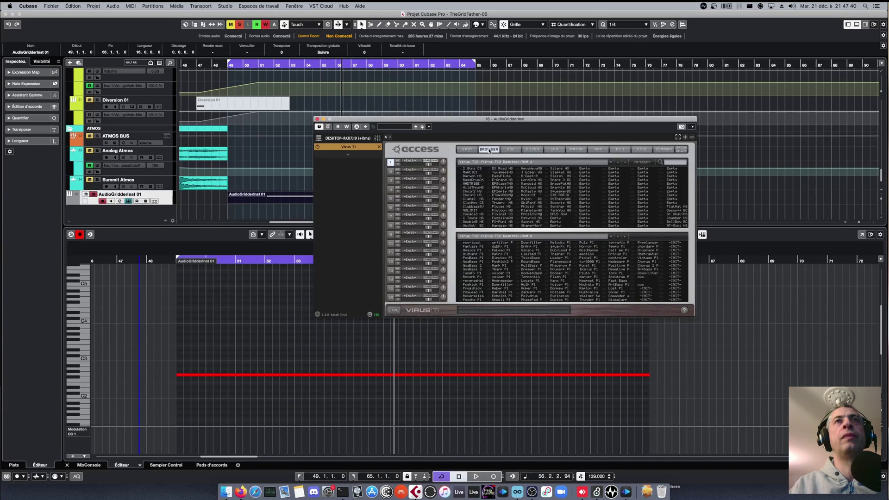
Step: Switch to AnyDesk to examine the remote PC's processor, disk and network load in Moniteur de ressources, and return to Cubase
left_click(582, 492)
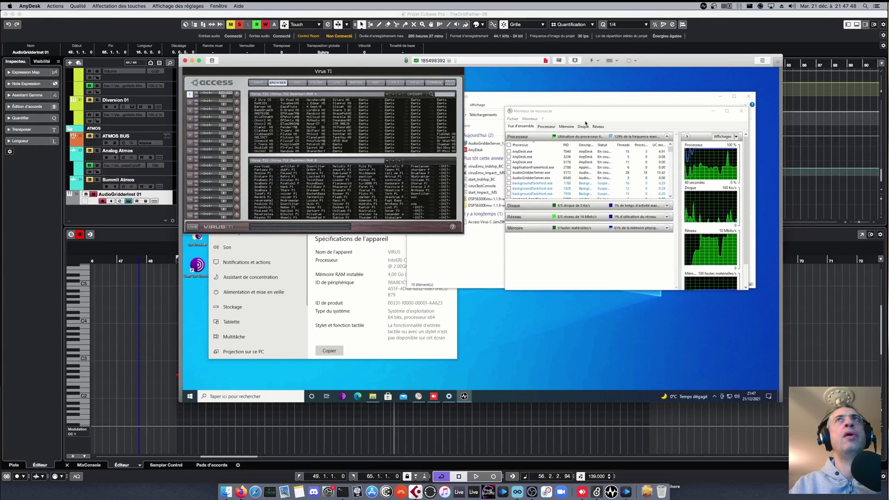
mouse_move(232, 165)
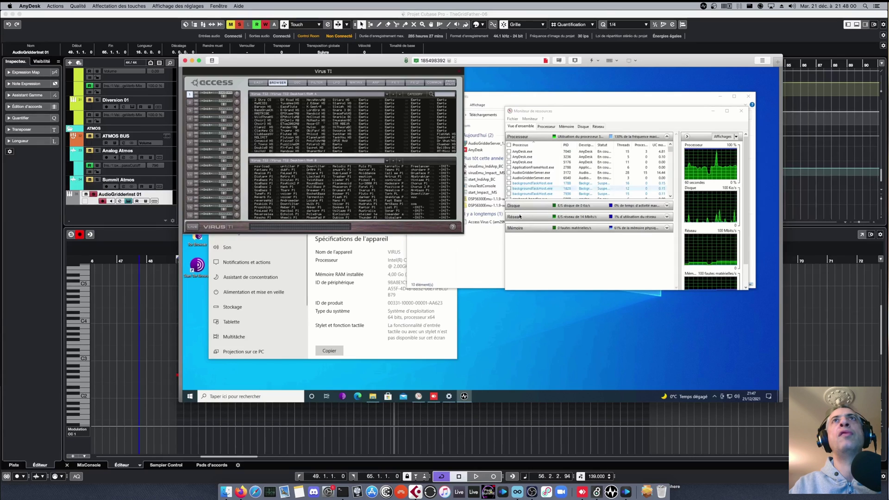
left_click(338, 19)
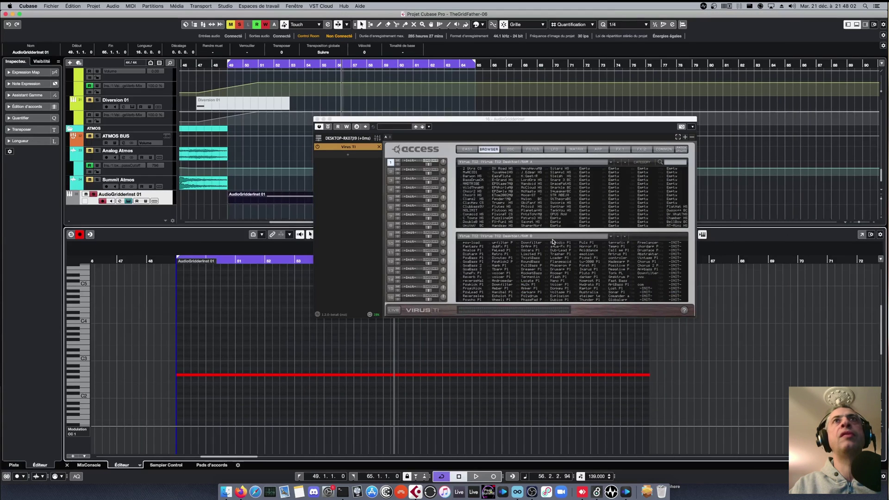
Step: Filter the Virus TI browser by the Arpeggiator category and audition several of the listed presets on part 1 during playback
left_click(652, 159)
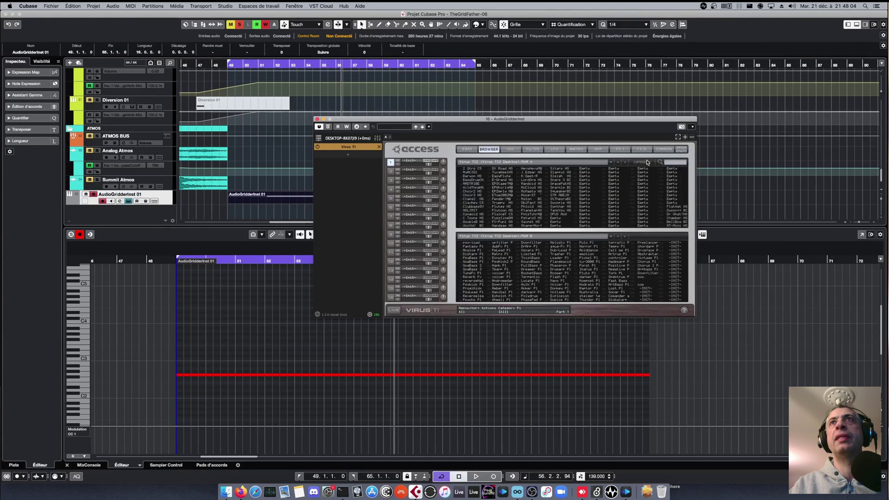
left_click(650, 182)
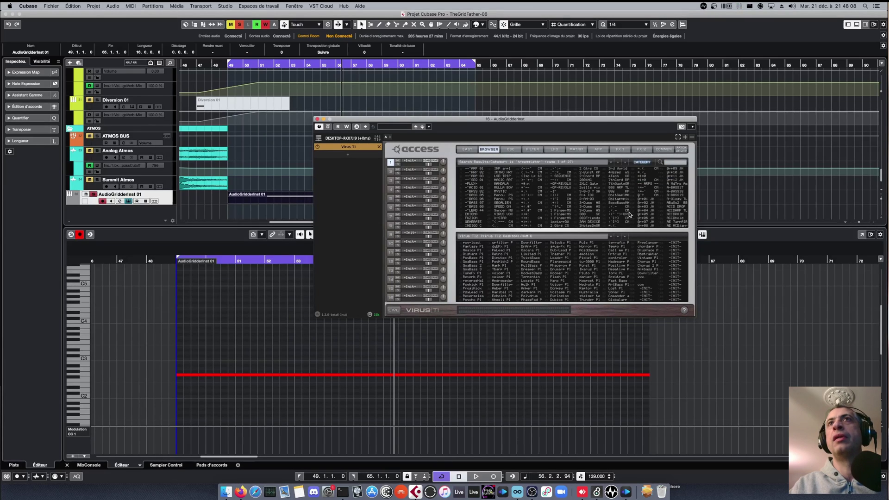
left_click(617, 204)
key("space")
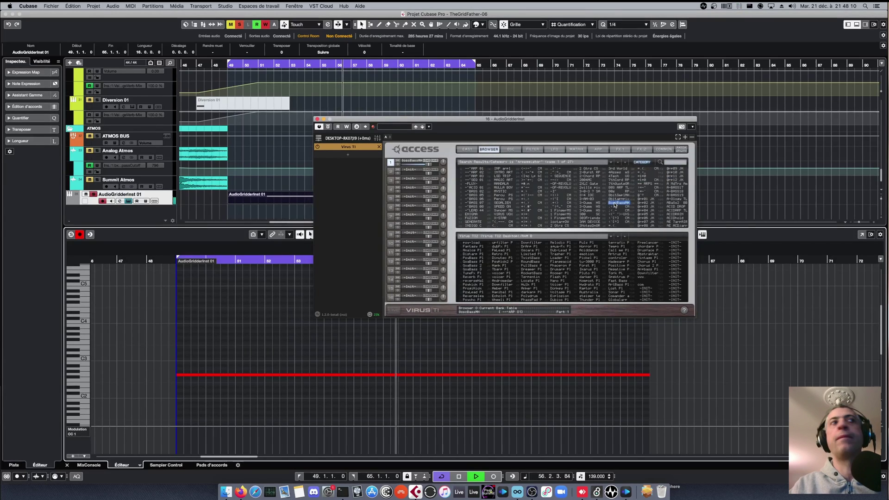
key("space")
left_click(646, 200)
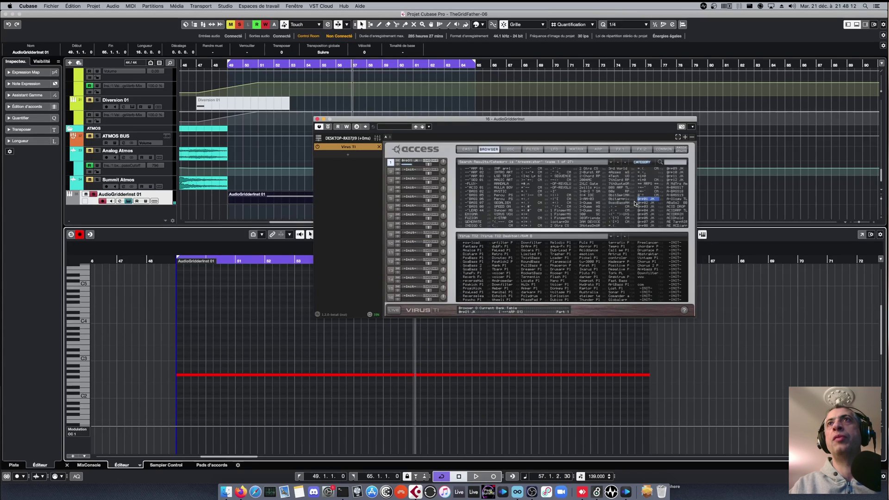
key("space")
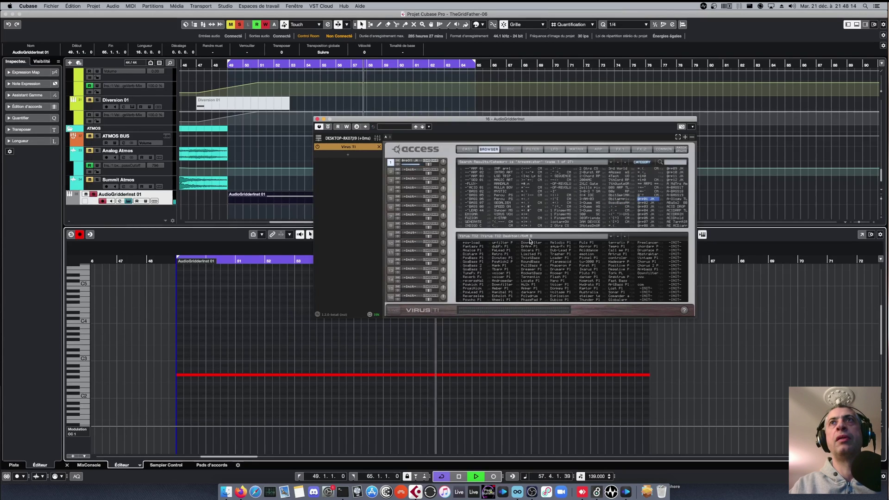
left_click(646, 207)
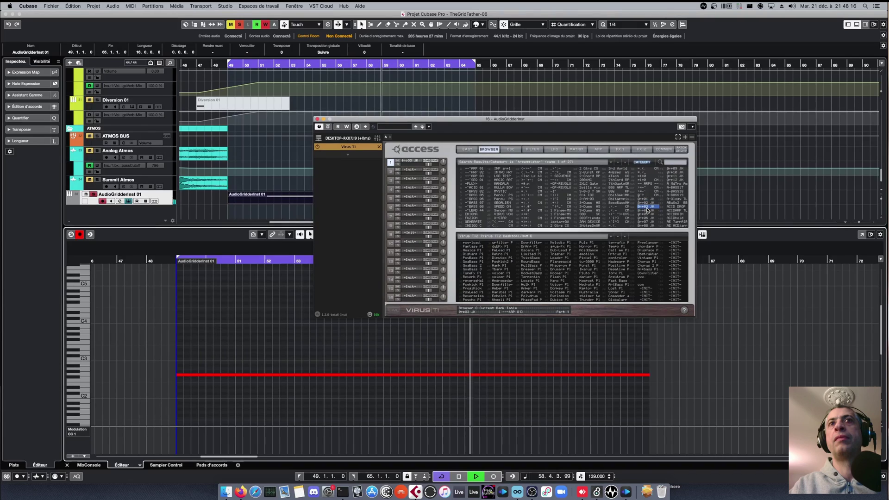
left_click(645, 215)
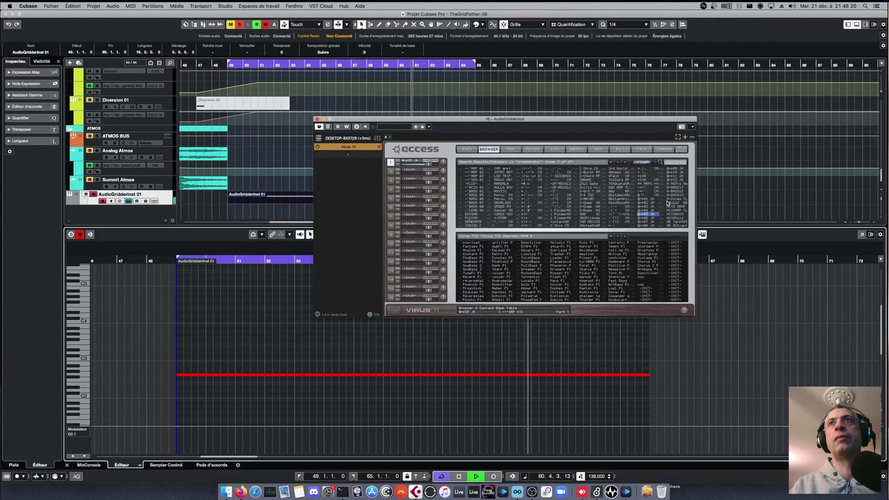
Step: Move the AudioGridderInst window aside, load the ACIDHold preset into part 1, audition it and stop playback
left_click_drag(450, 122, 380, 113)
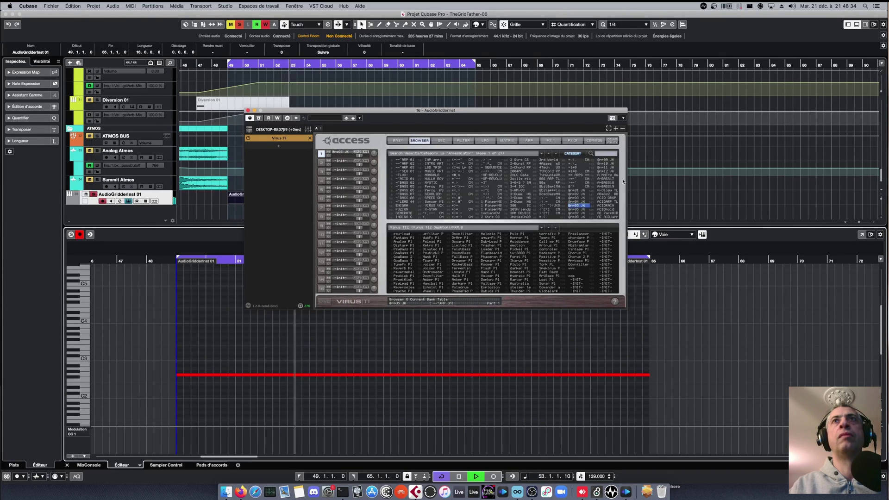
left_click(602, 206)
left_click(603, 210)
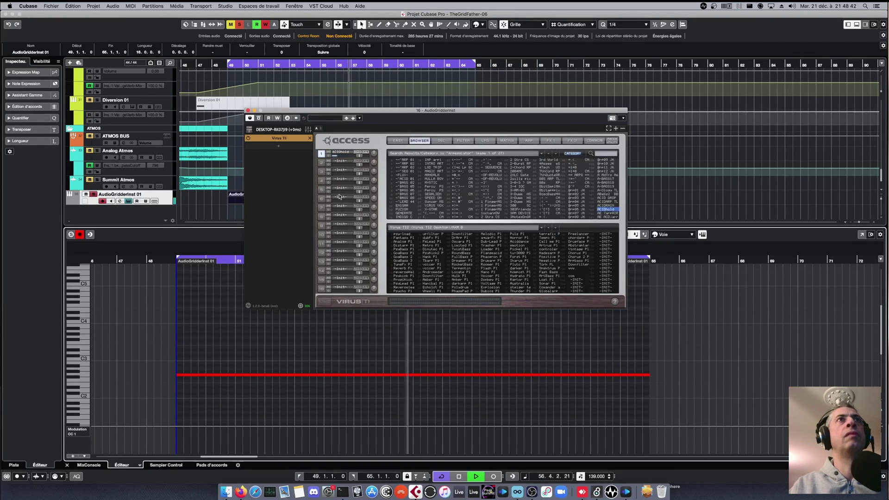
left_click_drag(404, 114, 404, 113)
key("space")
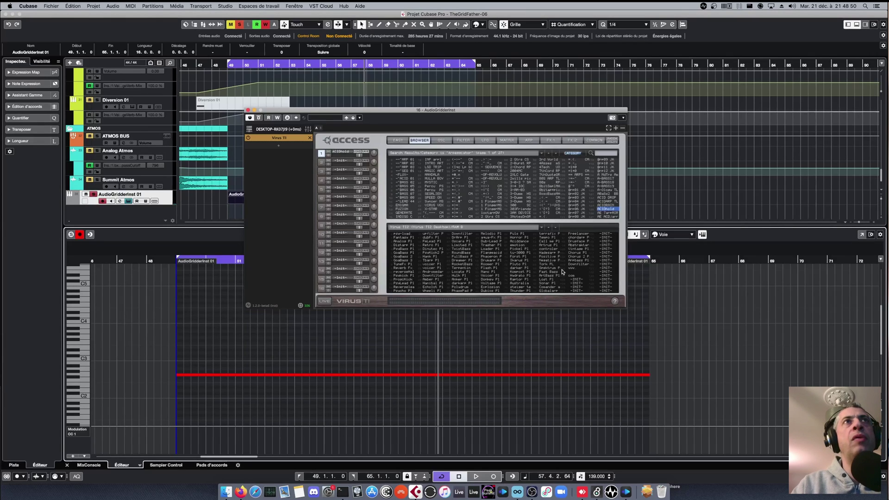
Step: Copy the long G2 note up to G3 in the key editor and set the copy's MIDI channel to 2
left_click(296, 375)
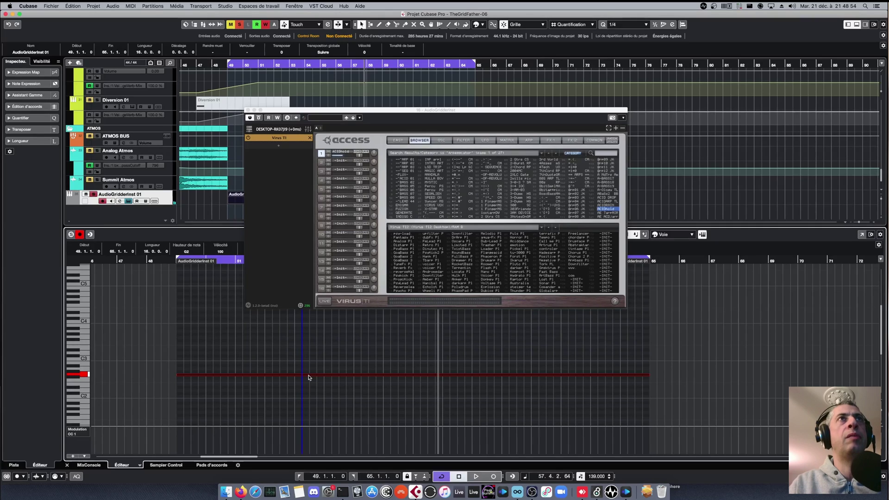
left_click_drag(308, 374, 313, 339)
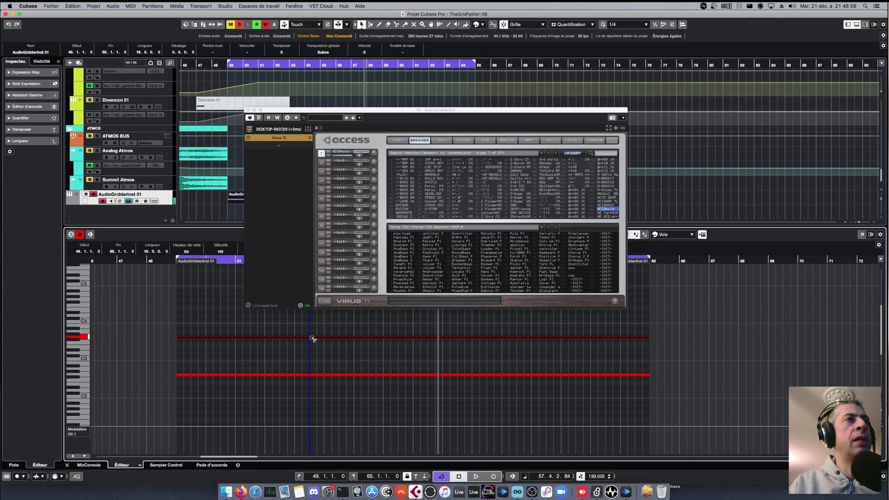
left_click_drag(352, 106, 532, 81)
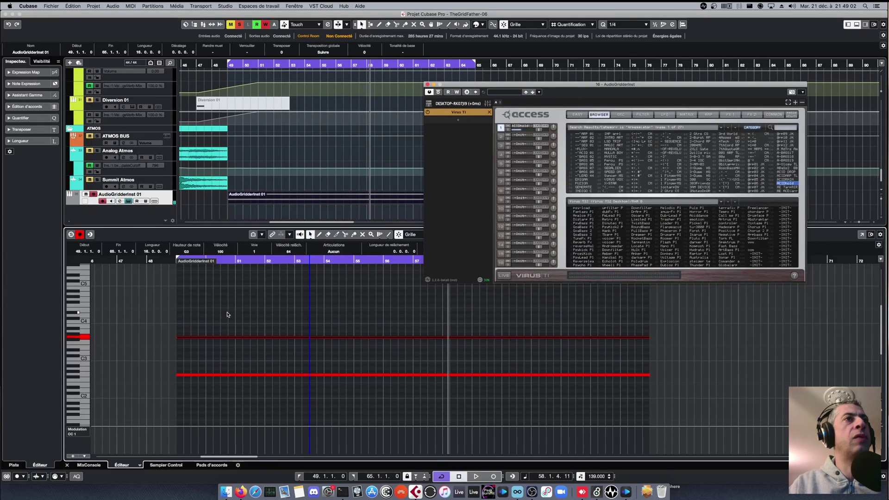
left_click(236, 396)
left_click_drag(245, 329, 252, 357)
scroll(255, 252, "up", 1)
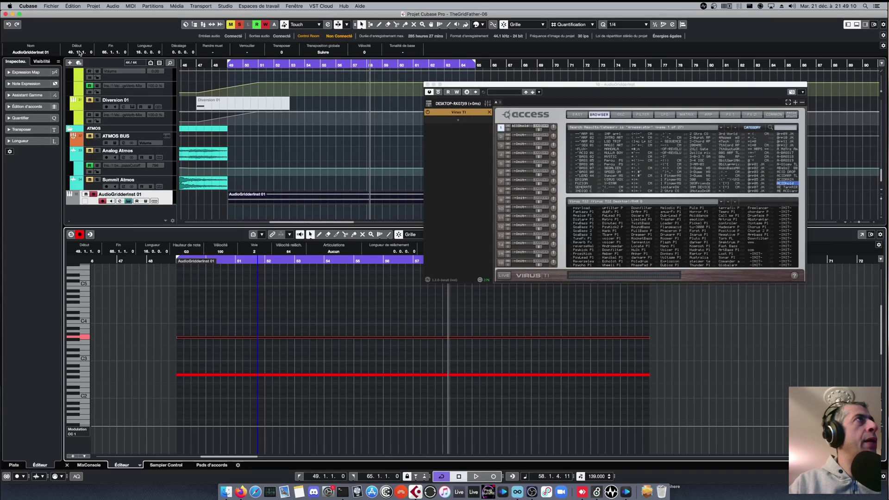
Step: Set the AudioGridderInst 01 track's MIDI channel to Quelconque
left_click(160, 197)
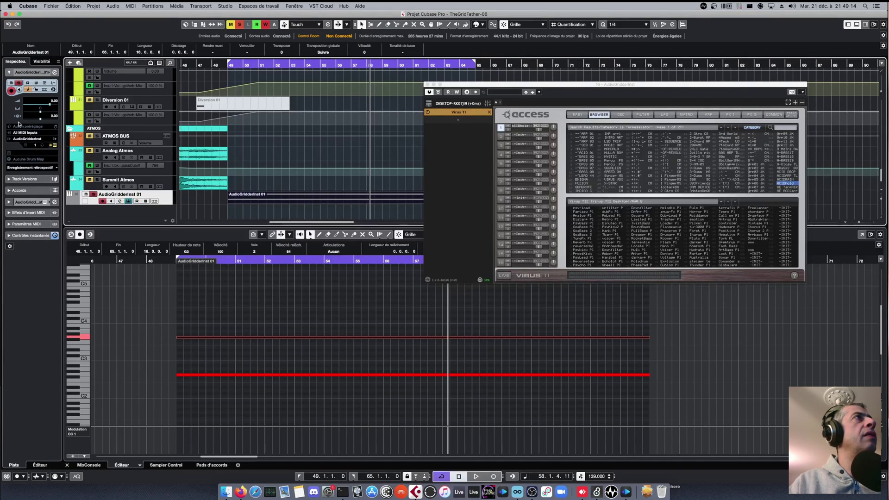
left_click(33, 146)
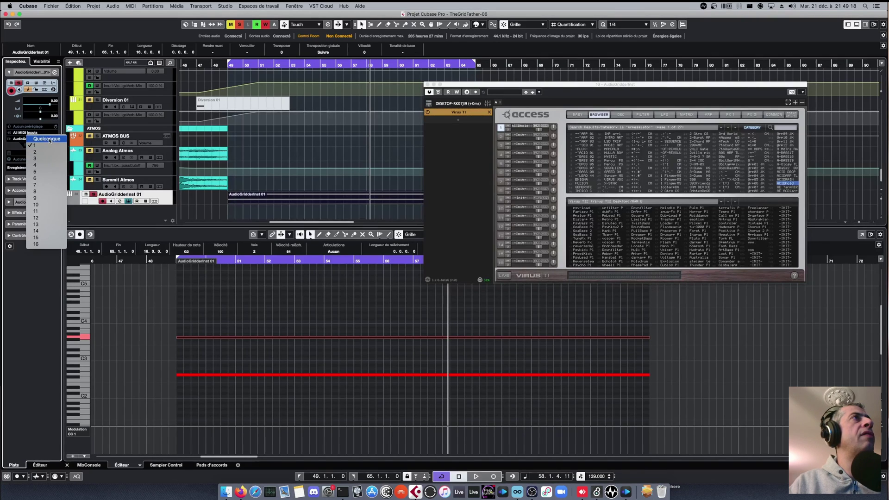
left_click(49, 139)
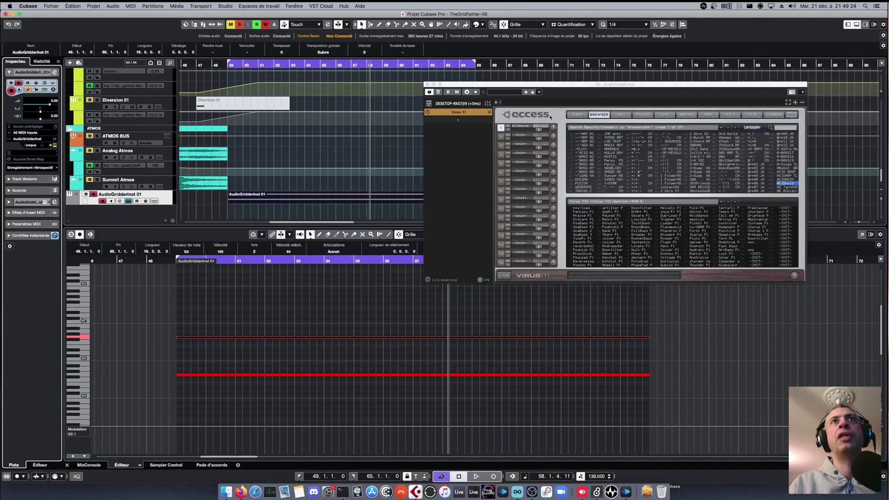
Step: Bring the AudioGridderInst window back toward the centre, select Virus TI part 2 and load another Arpeggiator preset into it
left_click_drag(554, 88, 451, 92)
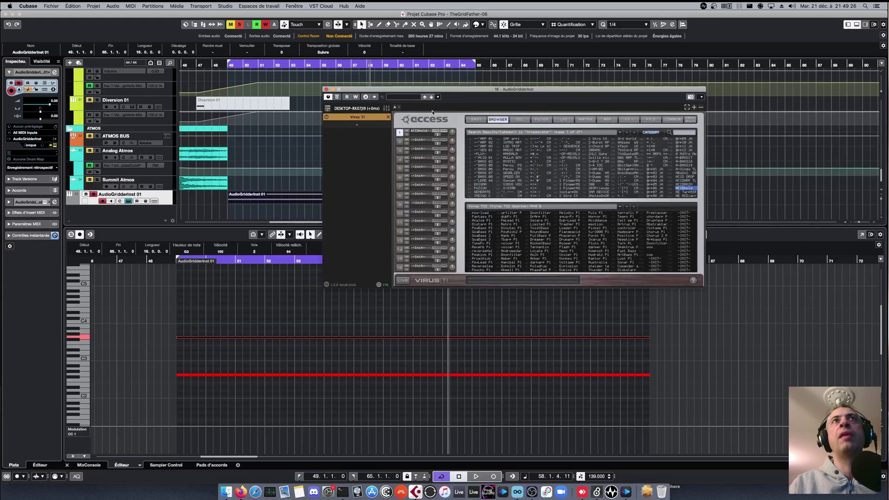
left_click(399, 142)
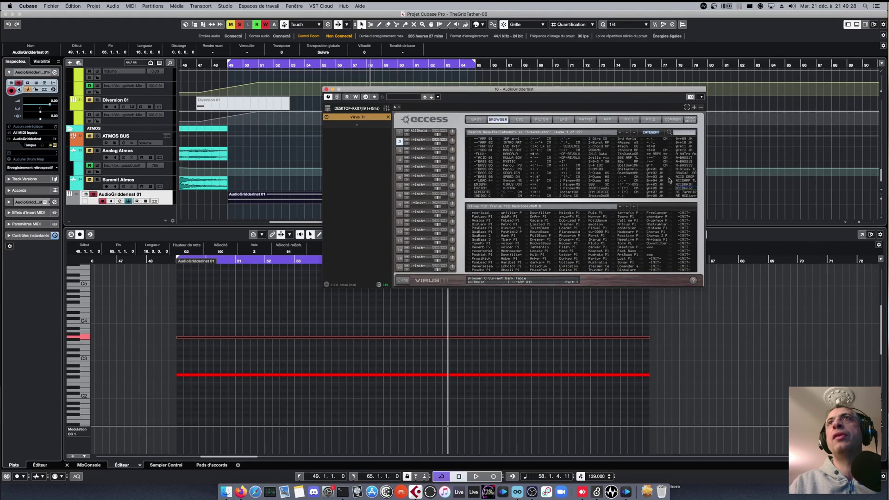
left_click(652, 193)
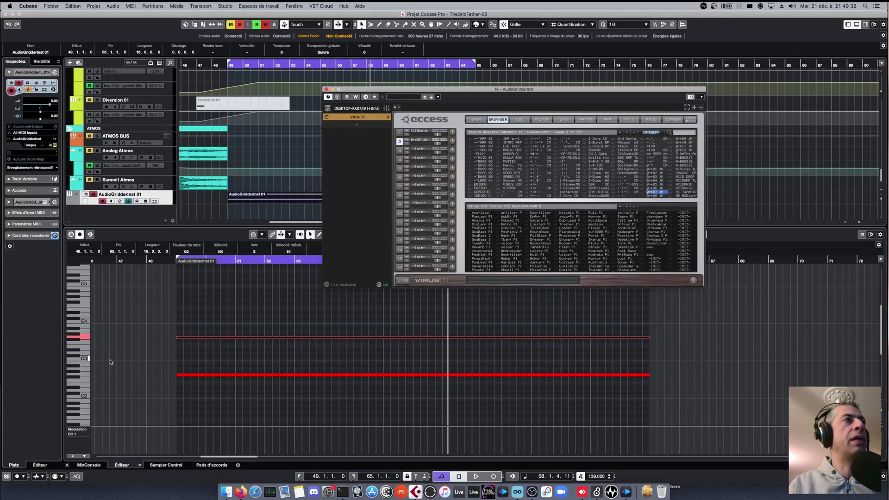
Step: Play both notes through the two Virus TI parts, raise part 2's volume to 127 and stop playback
left_click(204, 318)
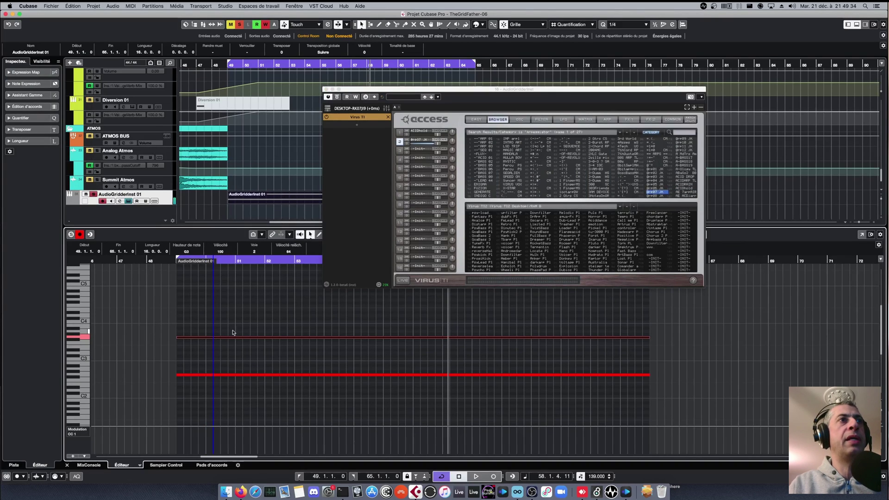
left_click(246, 375)
key("space")
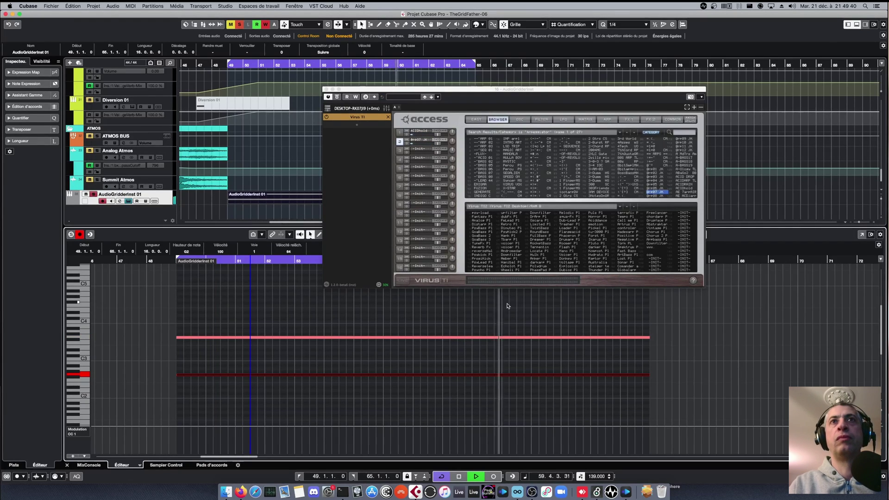
left_click(456, 144)
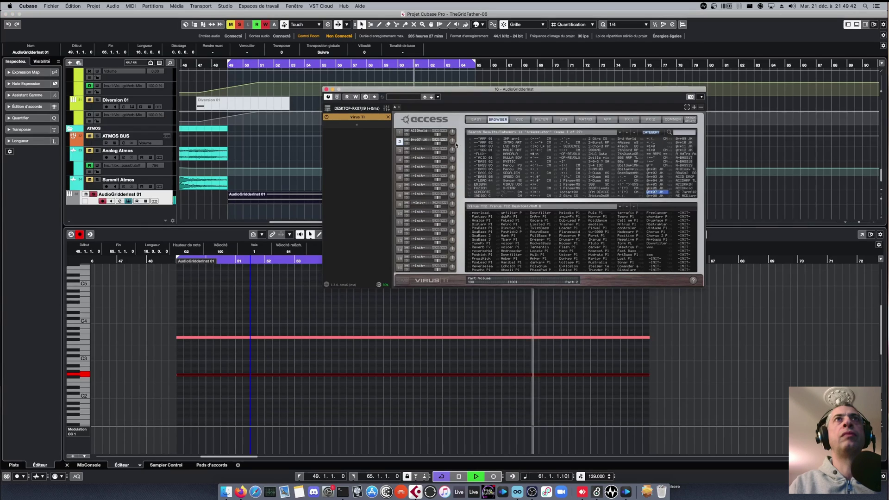
left_click_drag(456, 144, 408, 149)
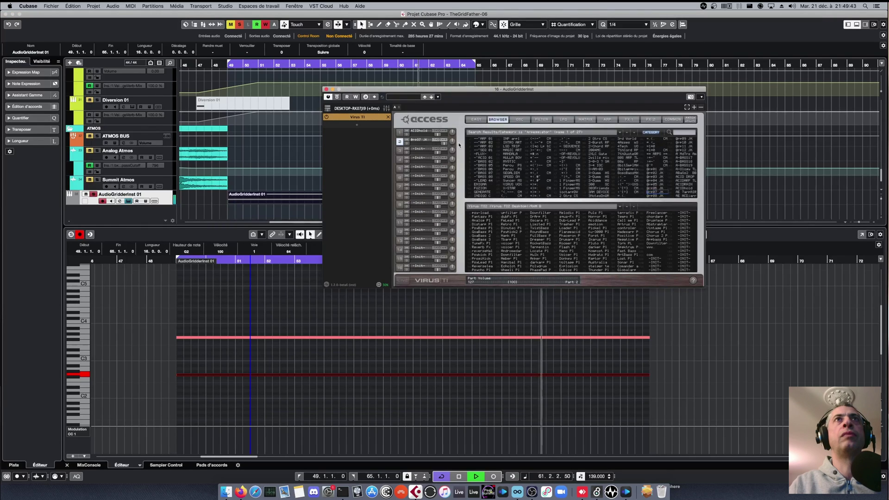
left_click(415, 140)
left_click_drag(415, 140, 539, 140)
left_click_drag(417, 144, 455, 145)
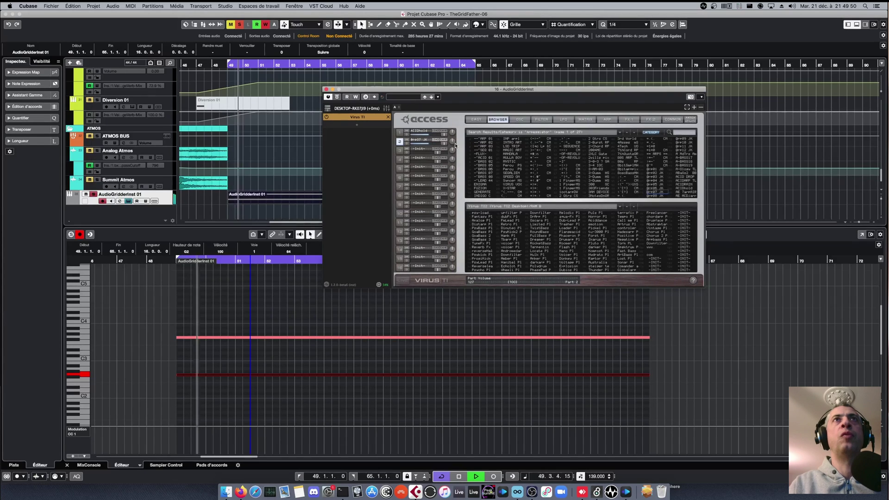
key("space")
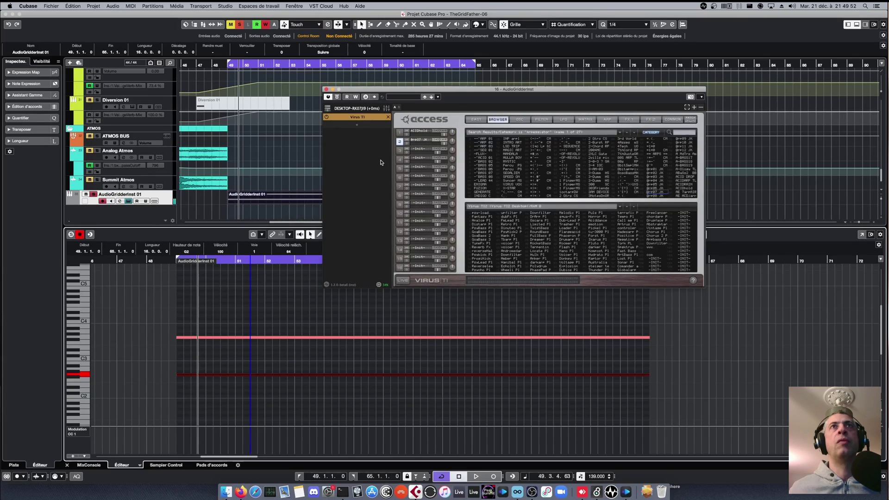
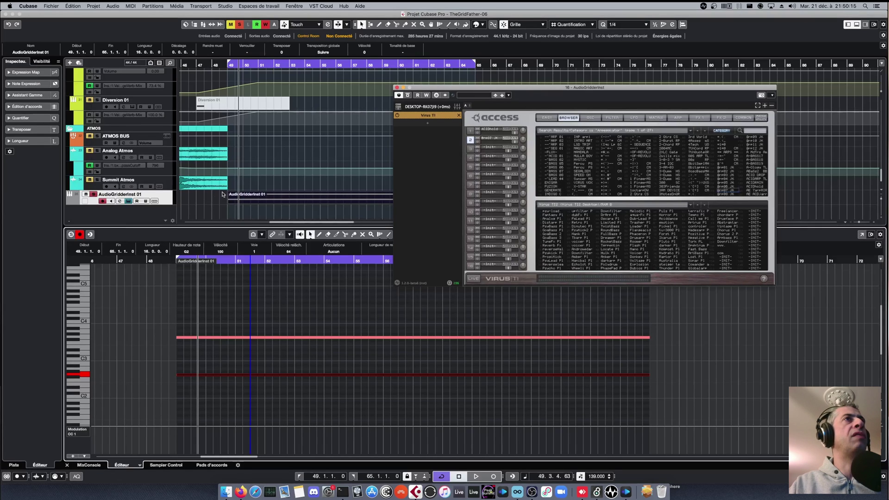
Step: Render the AudioGridderInst 01 MIDI part in place with the current settings and play the resulting Stereo Out (R) track soloed
right_click(252, 195)
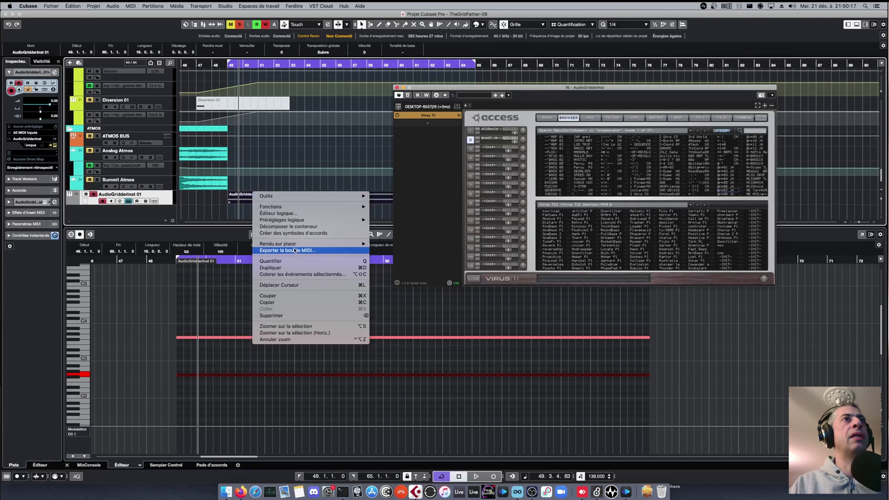
mouse_move(295, 245)
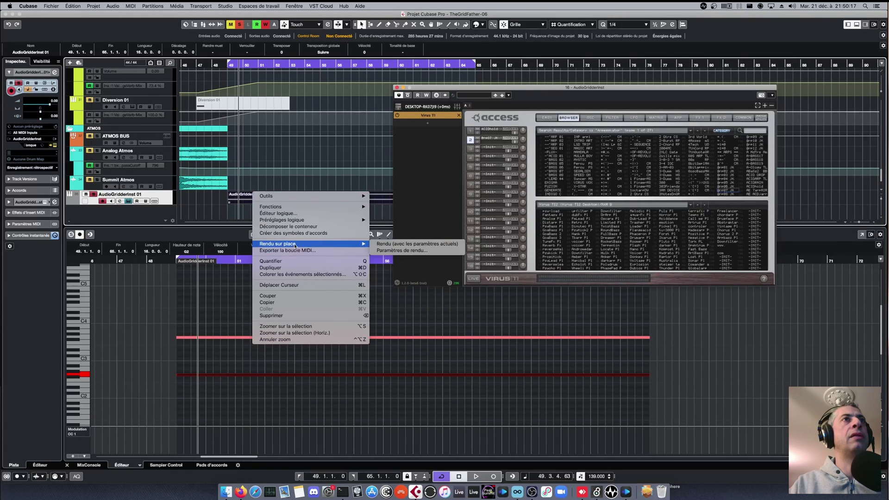
left_click(406, 244)
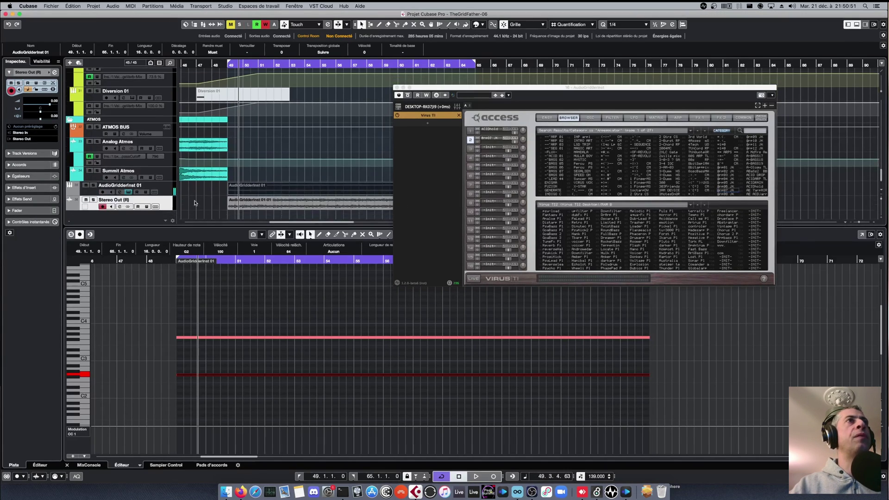
left_click(93, 200)
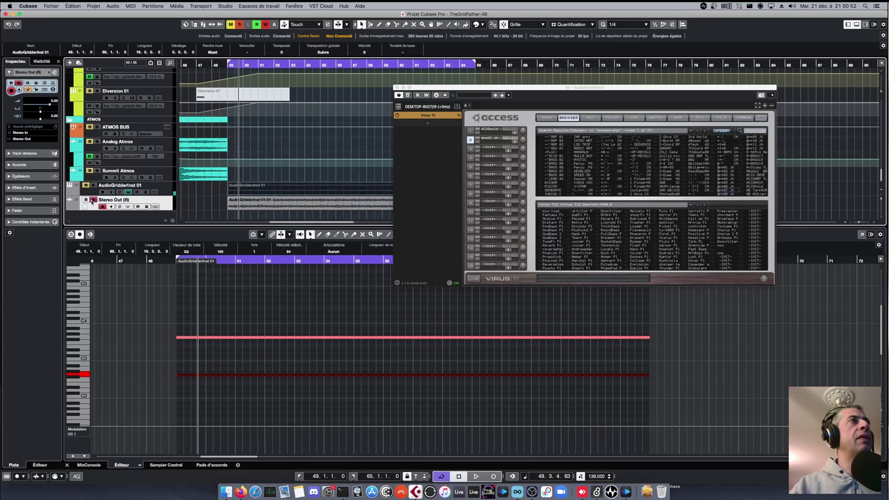
left_click(227, 207)
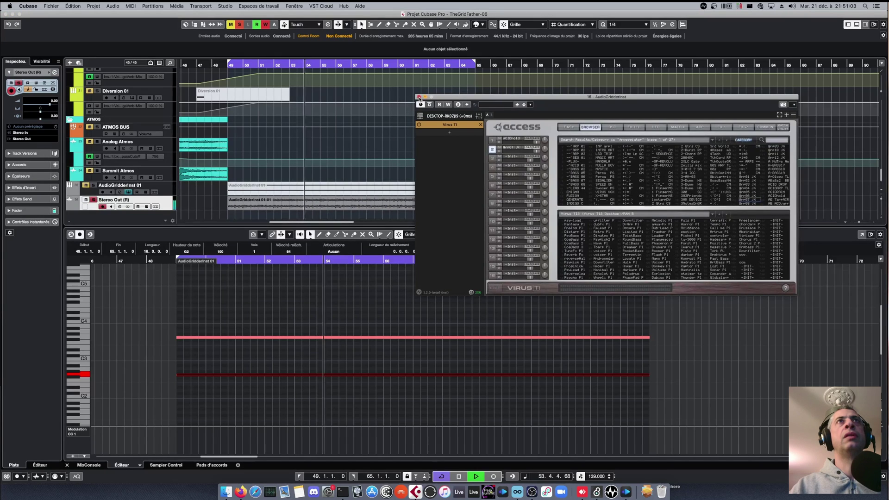
Step: Close the AudioGridderInst window, stop playback and inspect the waveform of the rendered AudioGridderInst 01-01 event on the Stereo Out (R) track
left_click(419, 91)
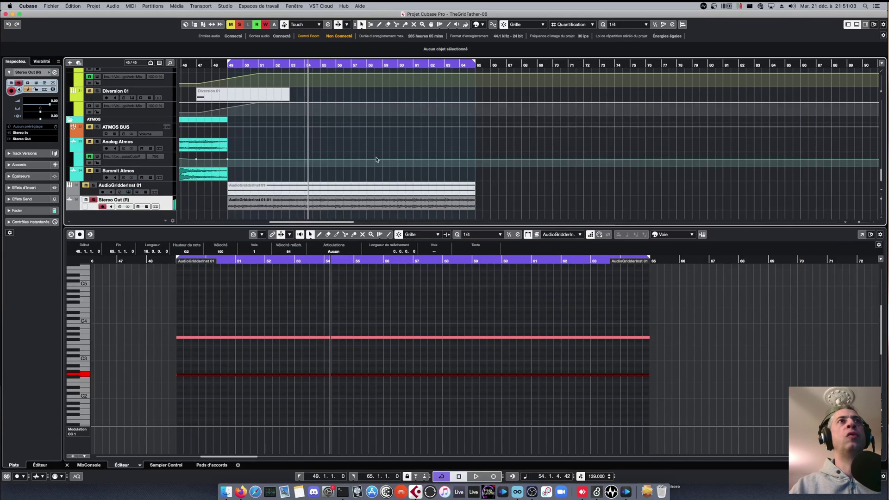
scroll(320, 206, "up", 5)
scroll(323, 208, "down", 4)
left_click(323, 208)
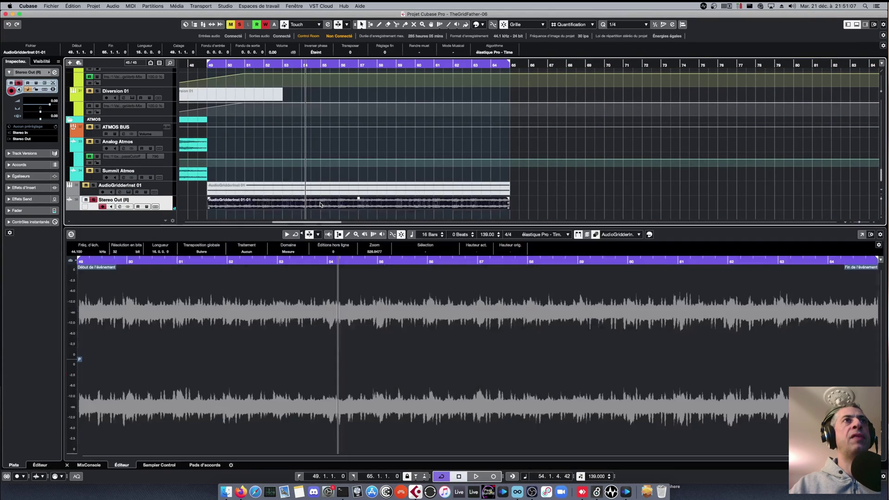
scroll(377, 301, "up", 8)
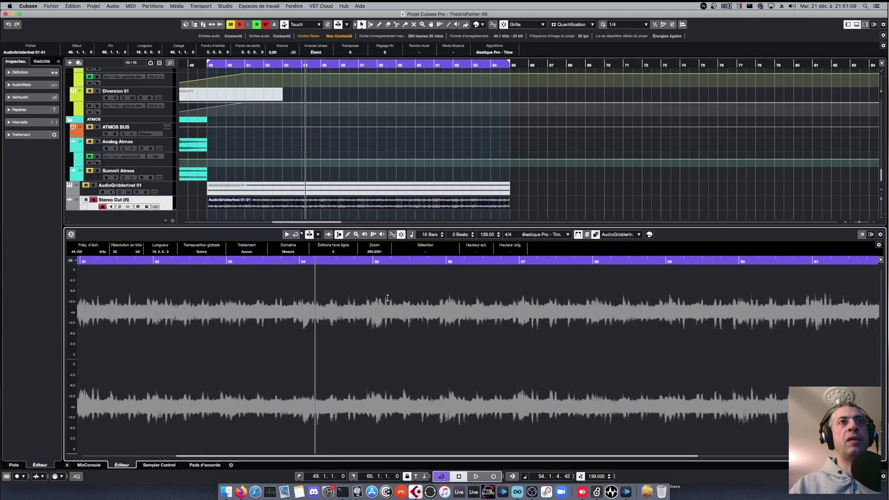
scroll(336, 295, "down", 8)
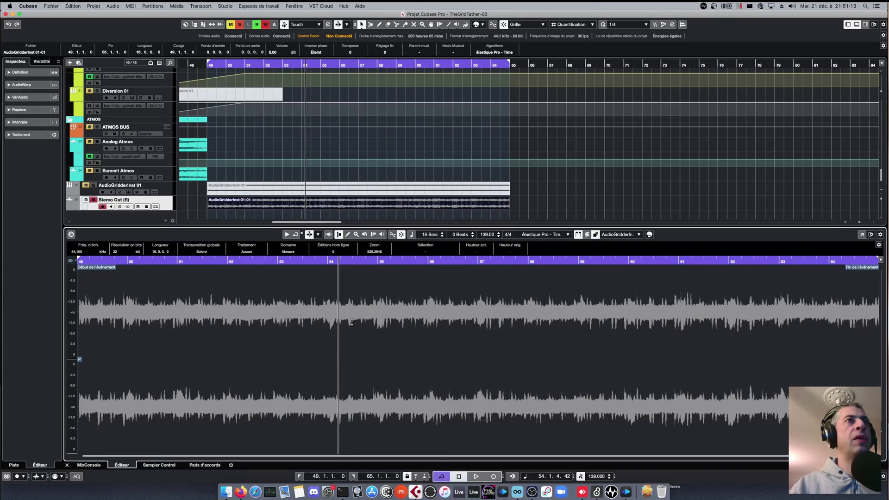
scroll(352, 321, "right", 1)
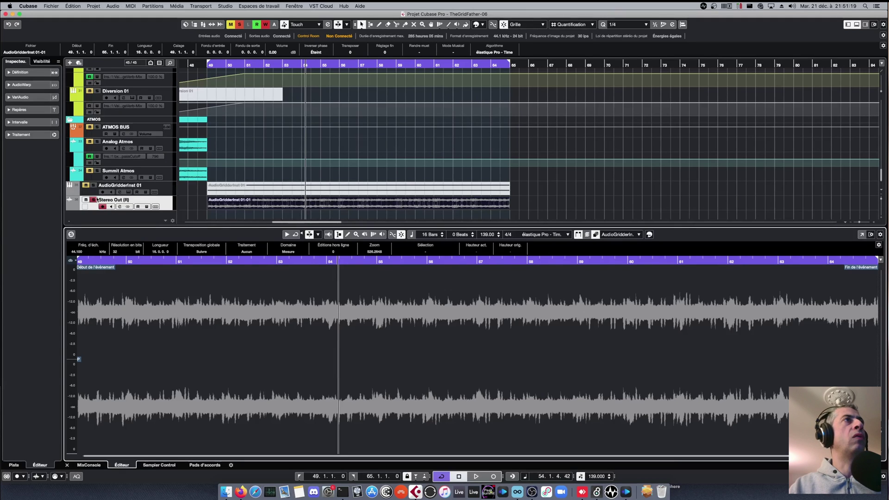
Step: Delete the Stereo Out (R) track together with its rendered event and solo the AudioGridderInst 01 track
left_click(144, 200)
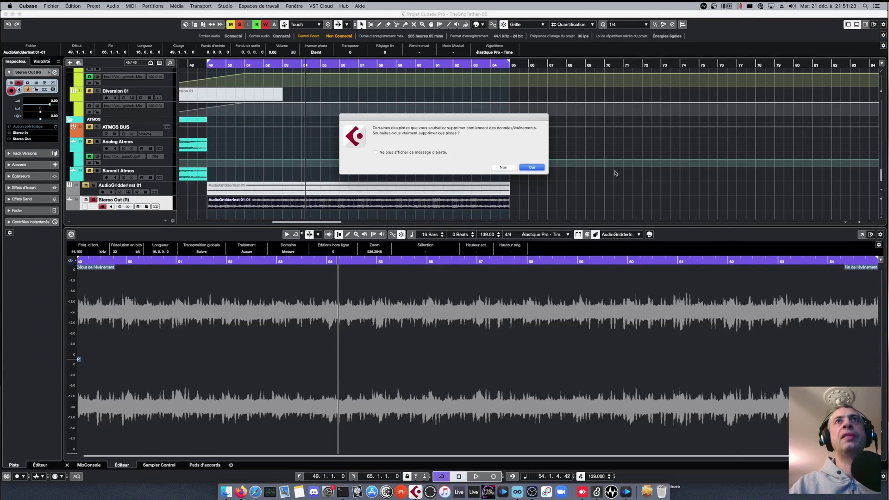
left_click(540, 167)
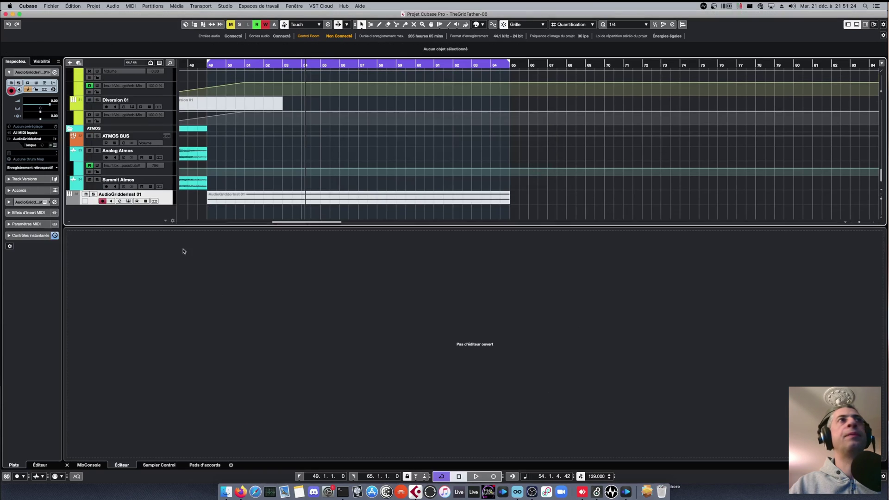
left_click(93, 194)
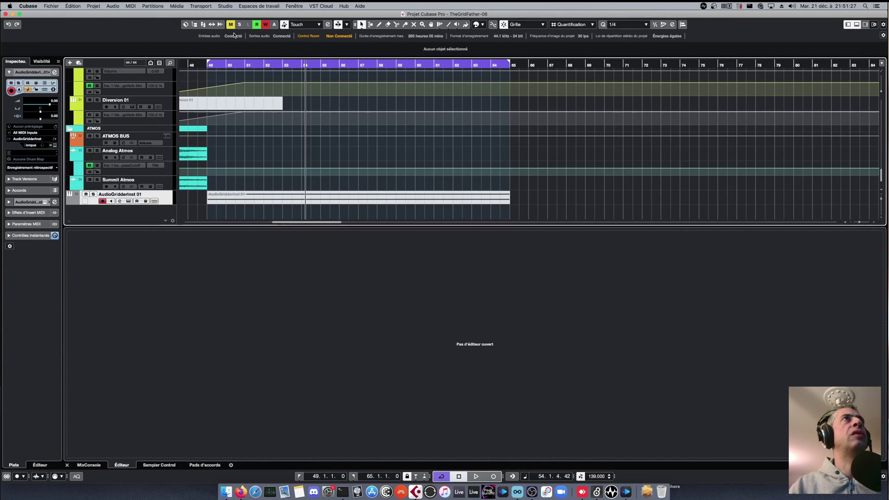
Step: Unmute the AudioGridderInst 01 MIDI part with the Mute tool, play it briefly and return to the selection tool
key("space")
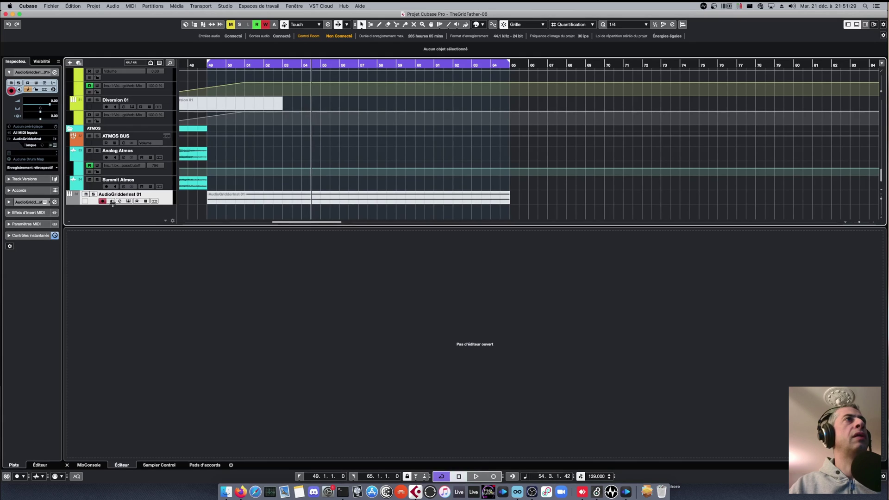
left_click(242, 196)
double_click(241, 196)
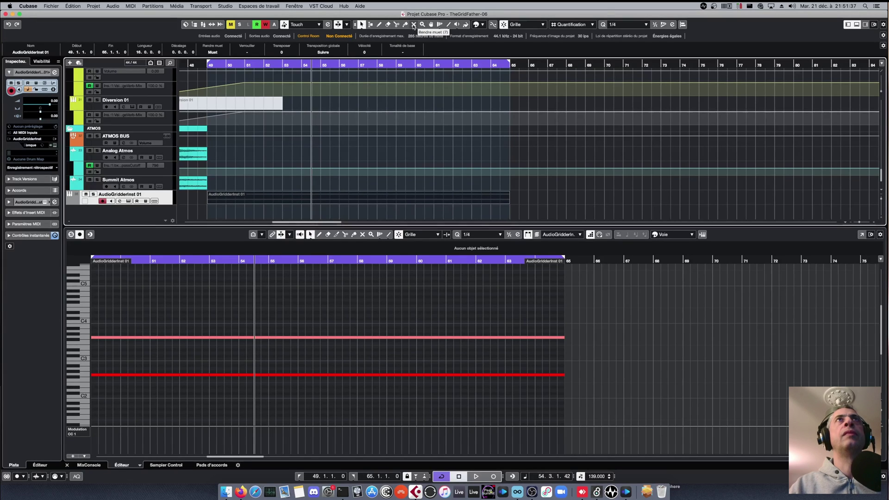
left_click(272, 191)
key("space")
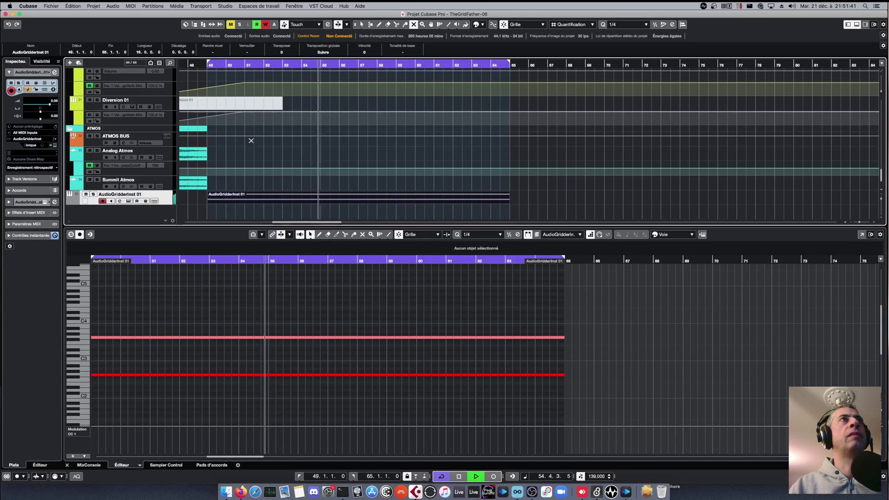
key("space")
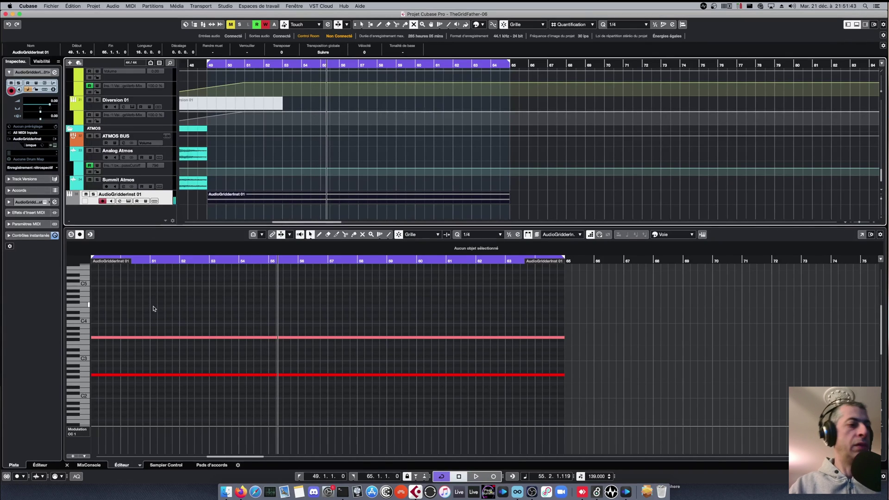
key("1")
Step: Examine the existing lead, bass and stab parts across the project's folders within the bar 49 to 65 loop range
scroll(213, 139, "up", 10)
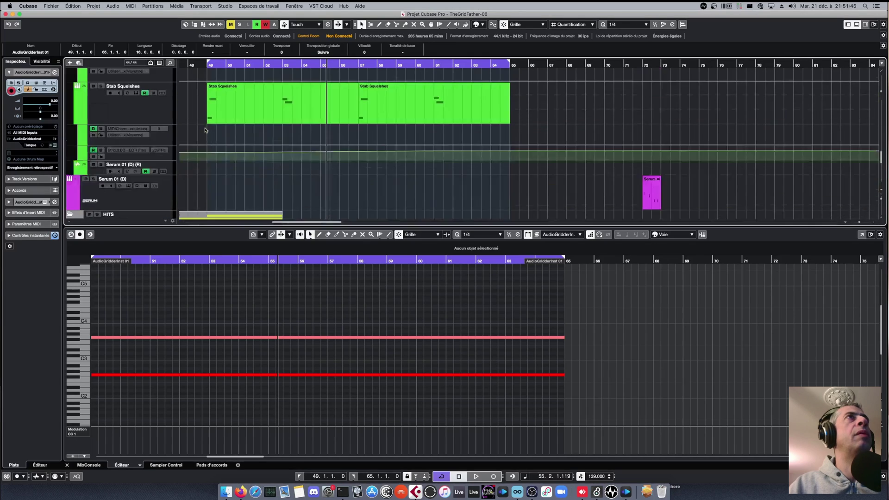
scroll(217, 128, "up", 3)
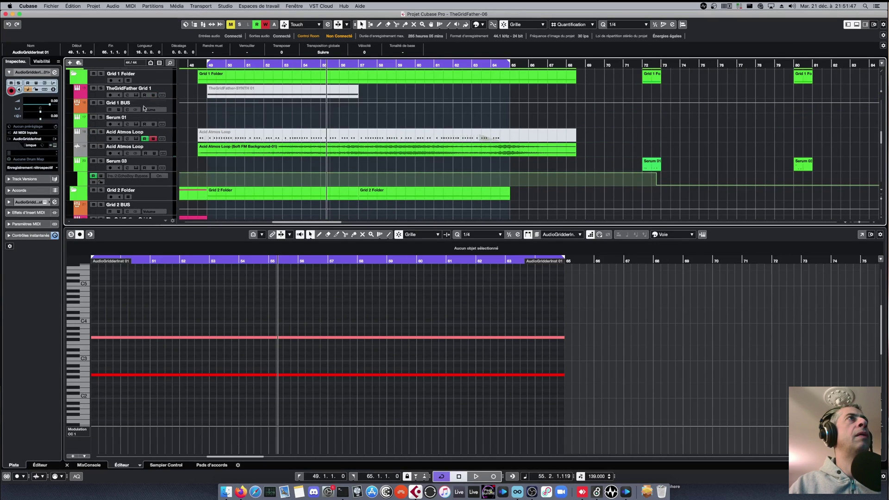
scroll(155, 87, "up", 1)
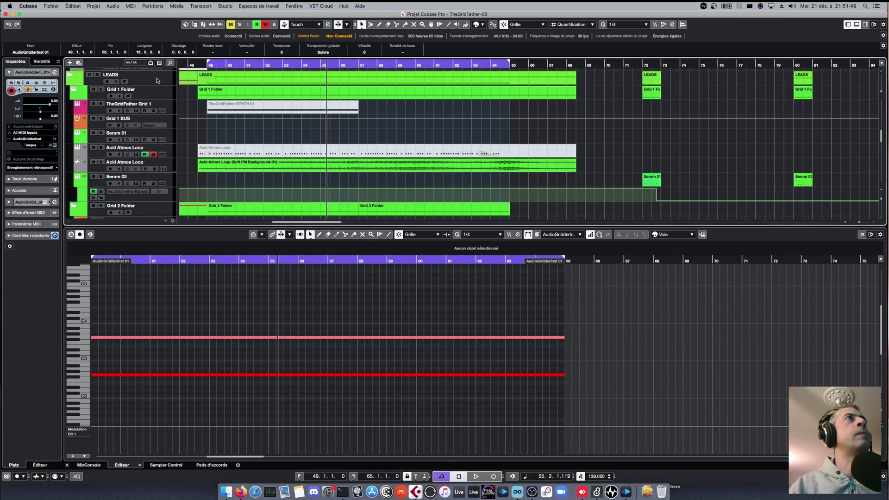
left_click(157, 80)
left_click(225, 78)
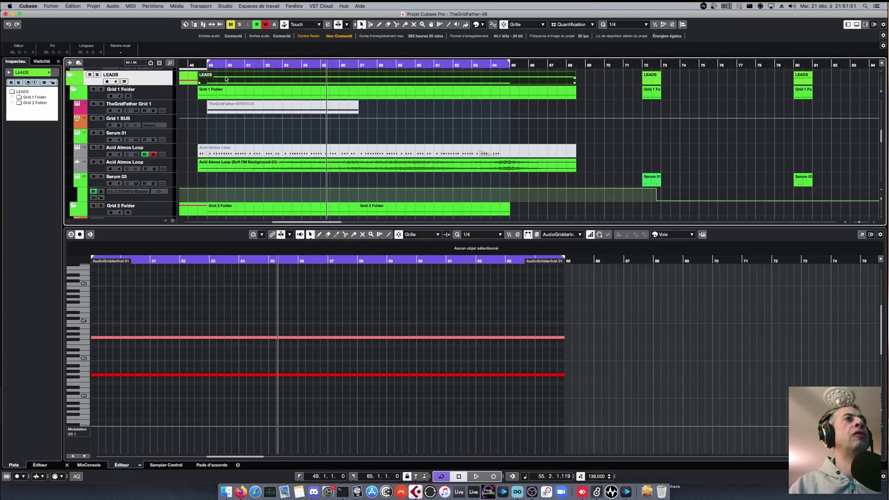
scroll(245, 157, "up", 6)
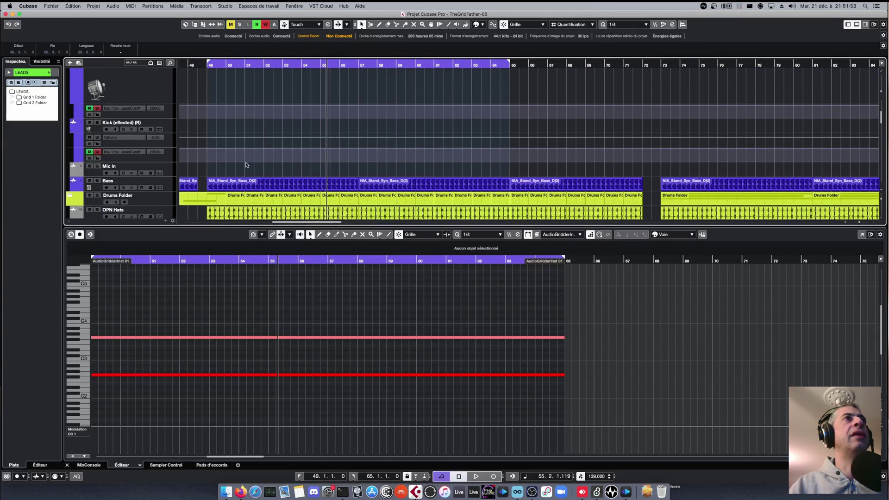
scroll(242, 186, "down", 8)
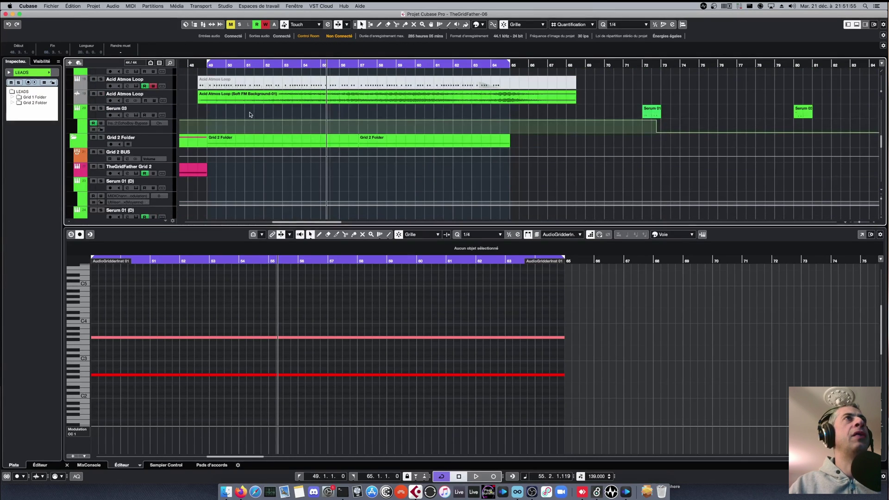
left_click(259, 95)
scroll(247, 151, "down", 4)
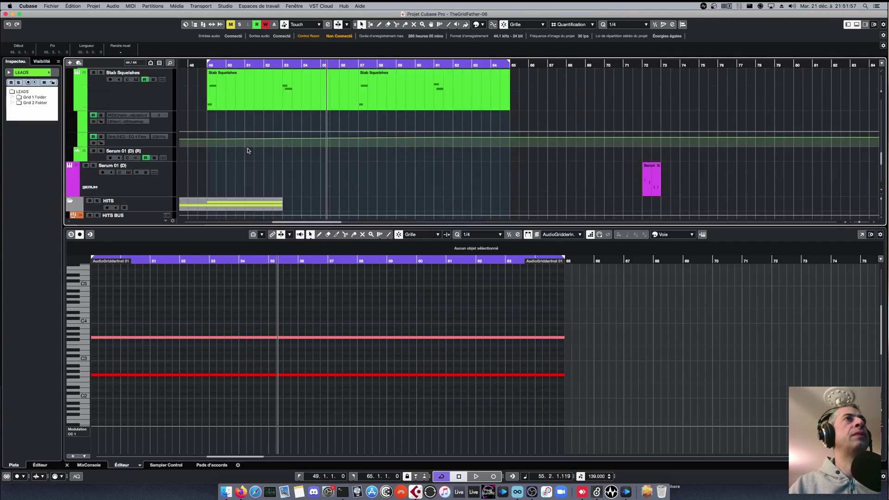
scroll(245, 178, "down", 5)
Step: Transpose both notes of the AudioGridderInst 01 part down to D2 and D3 and start playback
left_click(241, 194)
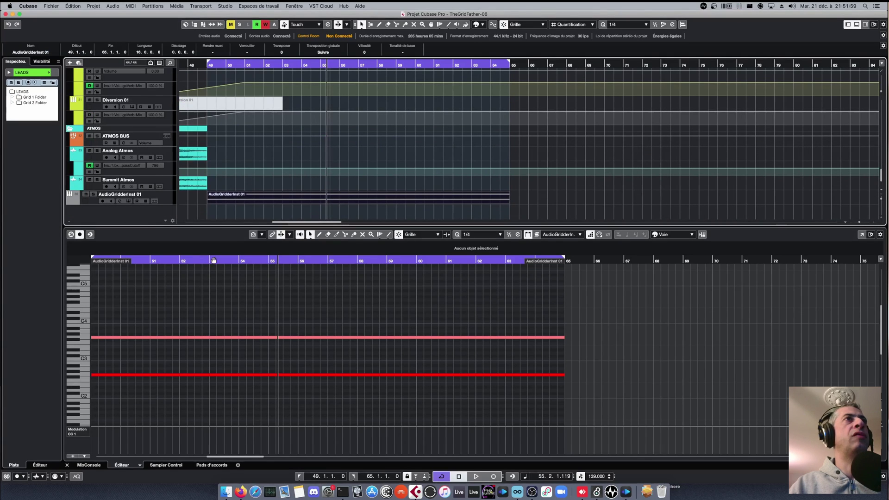
left_click_drag(149, 303, 179, 413)
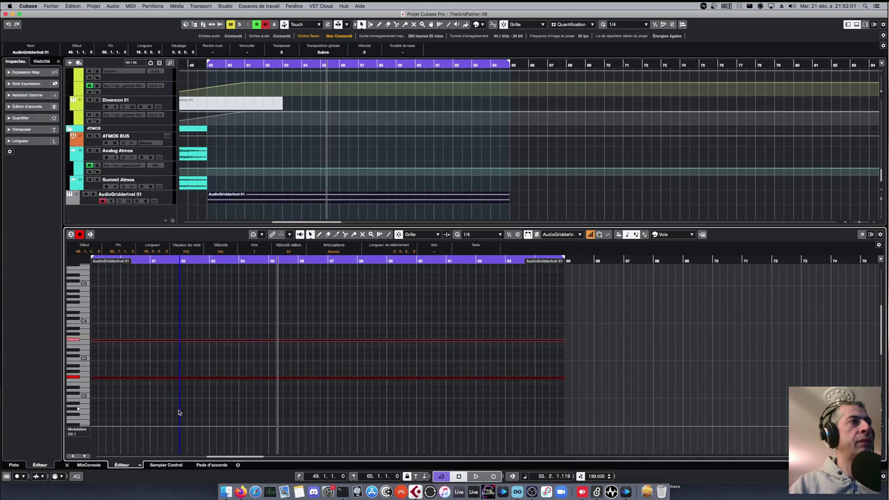
key("Down")
key("Down")
key("space")
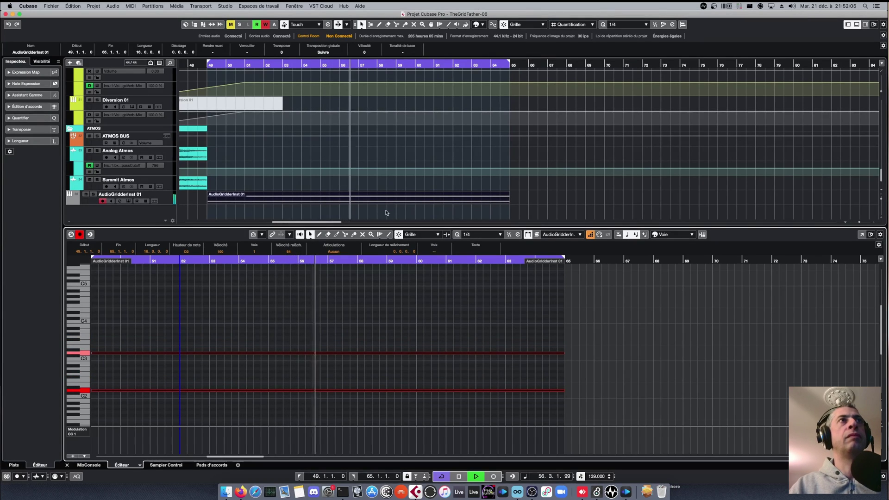
Step: Insert LFOTool in the first insert slot of the AudioGridderInst 01 channel, adjust it during playback and stop the transport
left_click(162, 200)
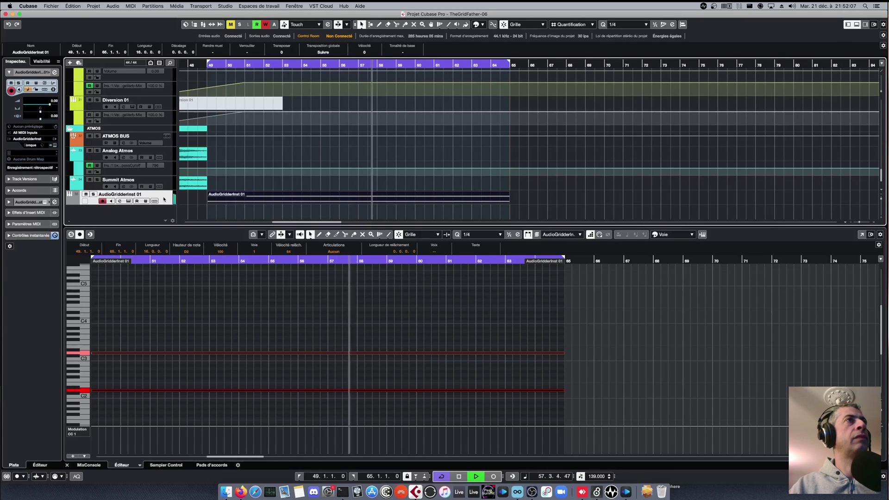
left_click(120, 201)
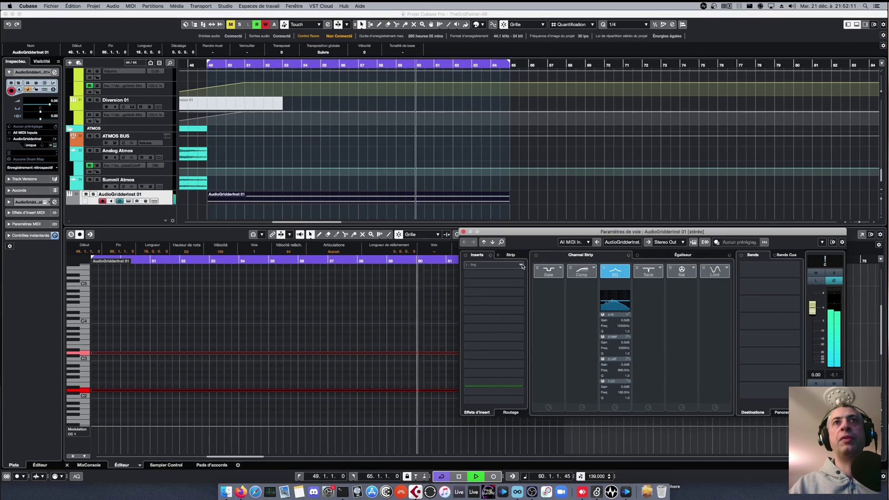
left_click(469, 282)
type("lfot")
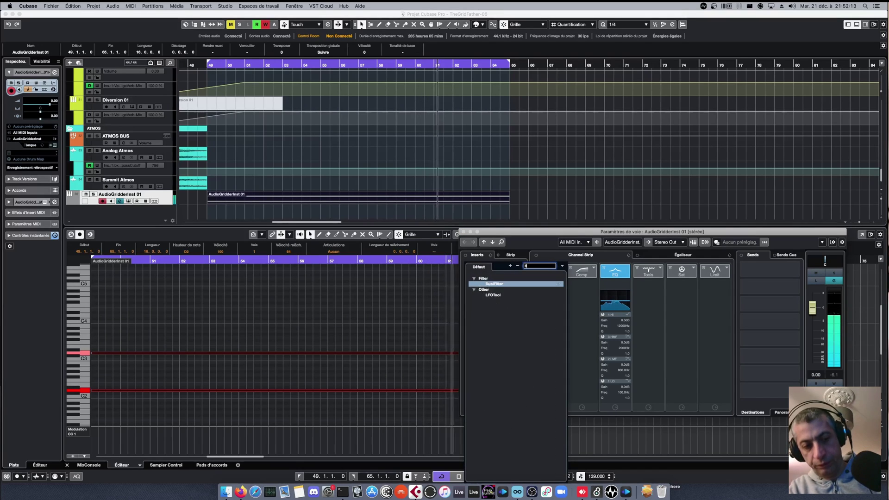
left_click(493, 284)
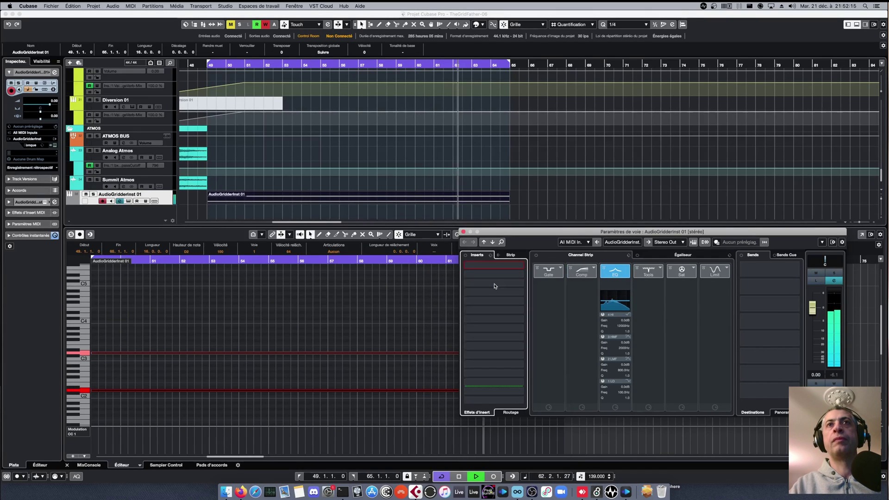
left_click_drag(373, 176, 373, 162)
left_click(325, 97)
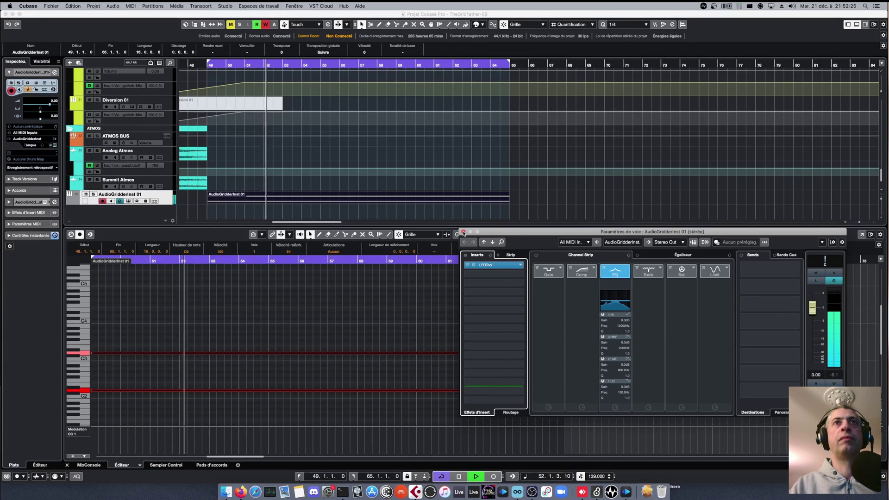
left_click(463, 232)
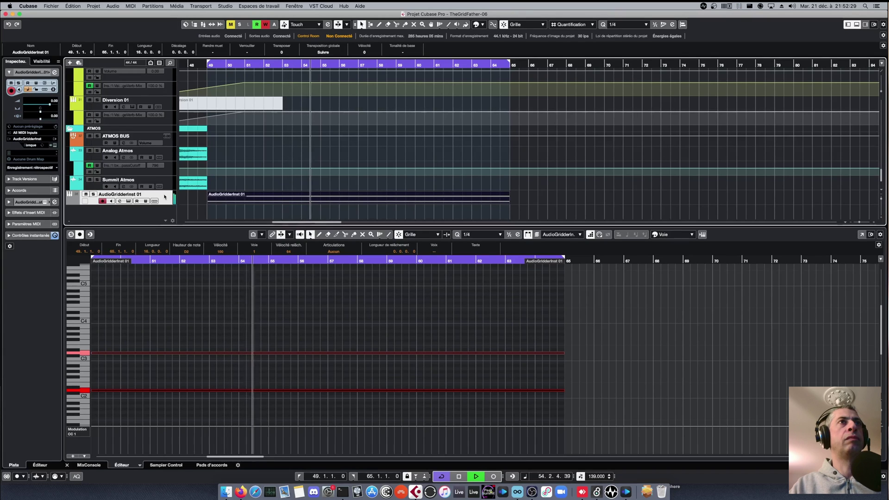
key("space")
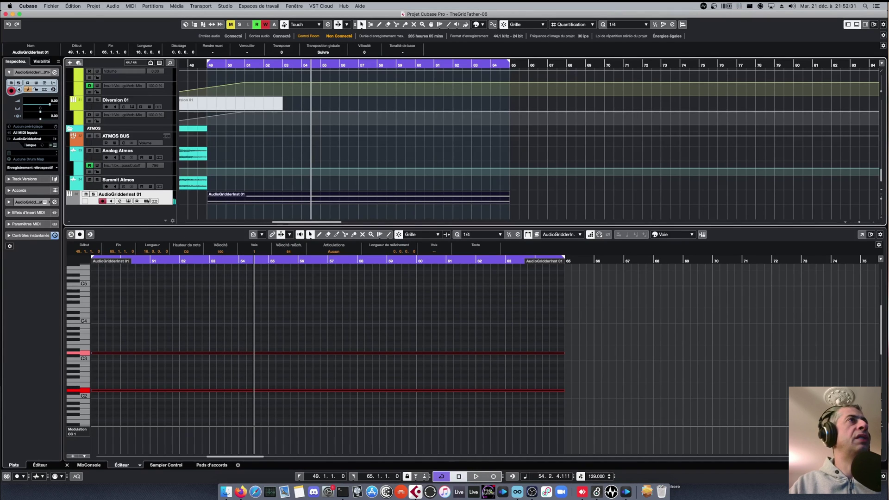
Step: Reopen the AudioGridderInst window near the centre, view Virus TI's OSC and FILTER pages and list its assignable automation parameters
left_click(128, 202)
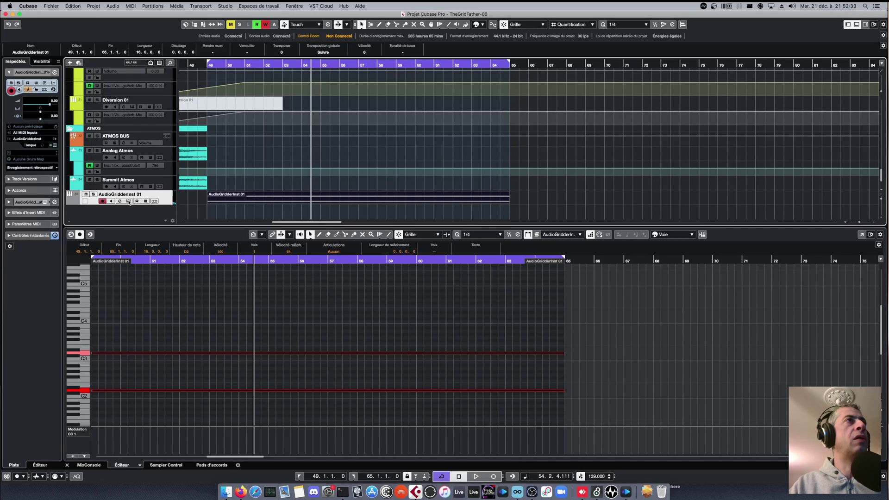
left_click_drag(623, 95, 417, 129)
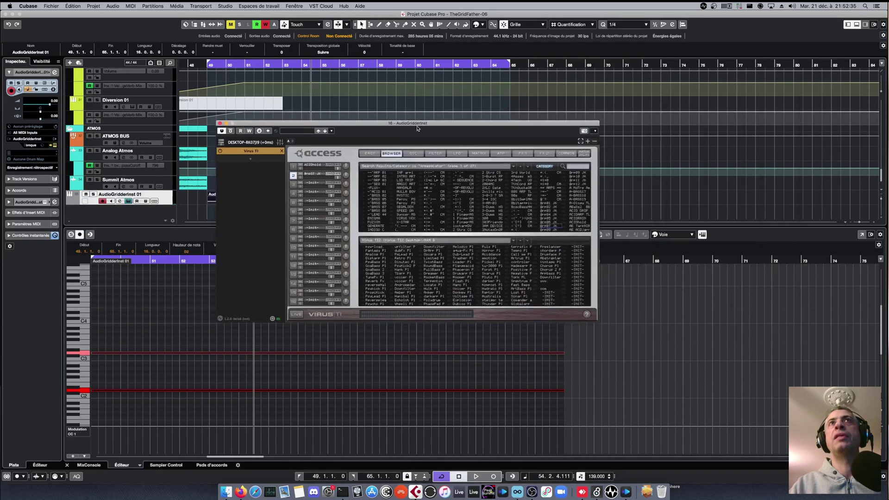
left_click(369, 155)
left_click(385, 155)
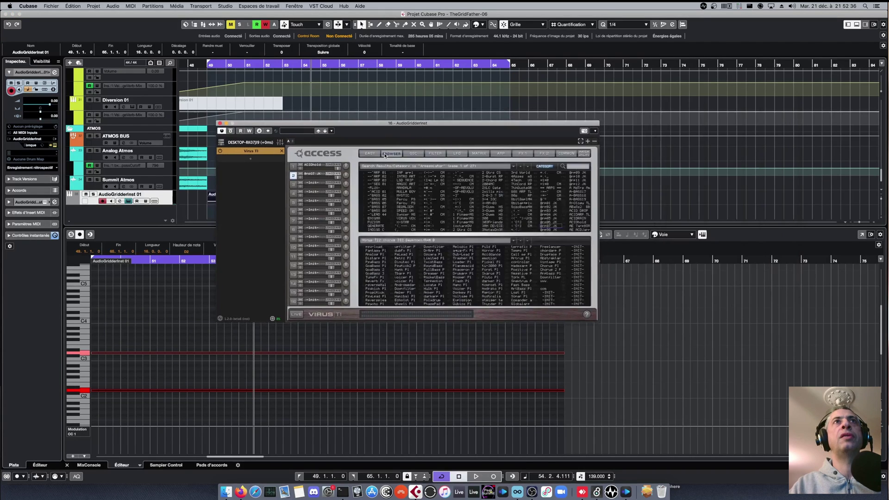
left_click(413, 154)
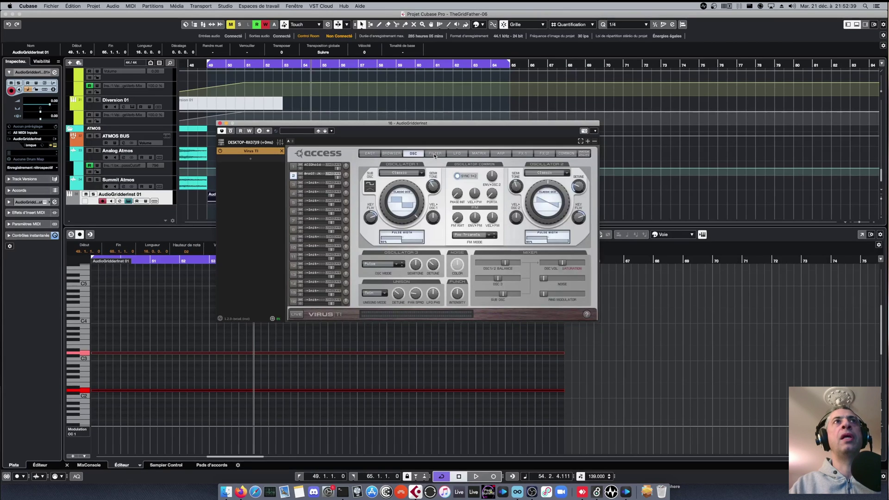
left_click(436, 154)
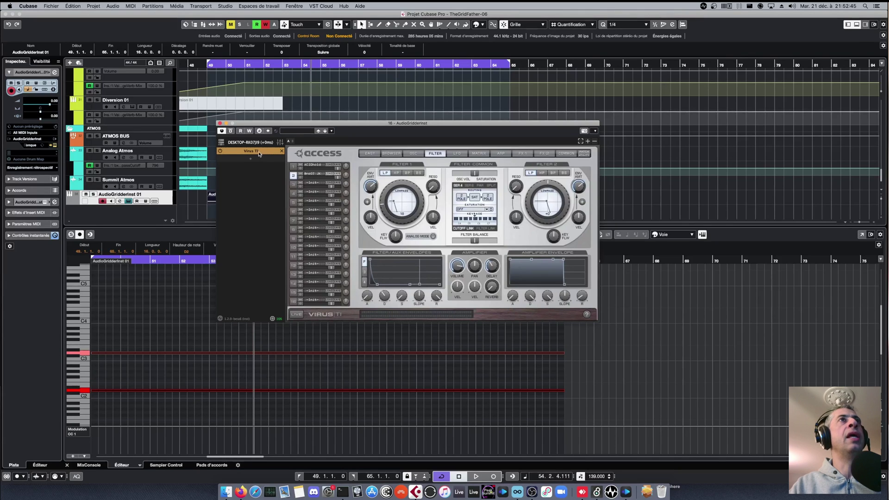
mouse_move(239, 173)
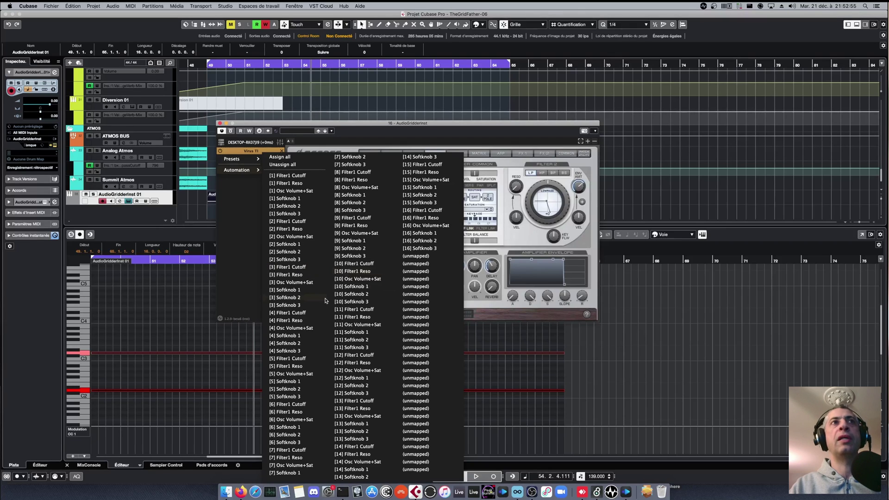
Step: Move the AudioGridderInst window further right over the arrangement and vary Filter 1's cutoff and resonance on Virus TI's FILTER page during playback
left_click(318, 125)
left_click_drag(319, 124, 452, 129)
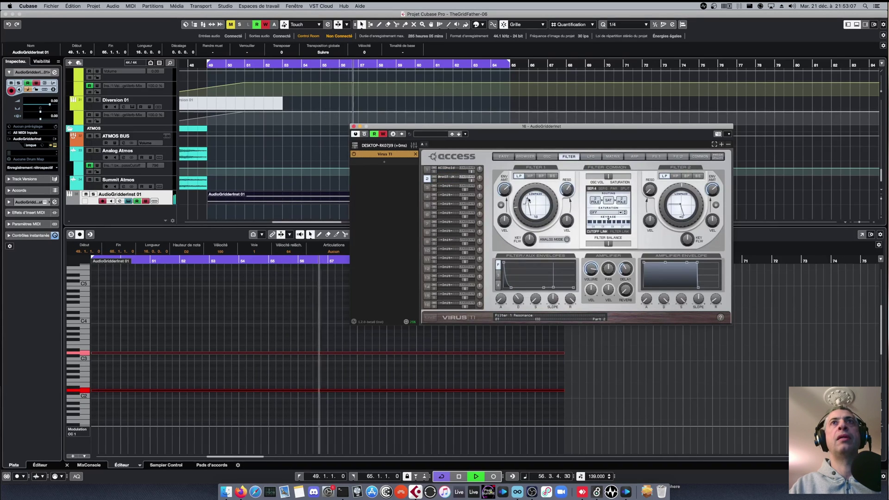
left_click_drag(528, 200, 535, 202)
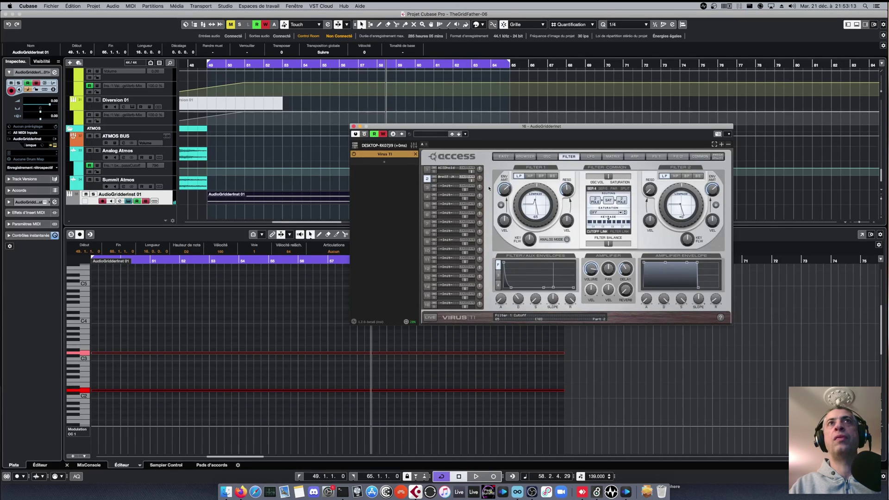
Step: Sweep the cutoff and resonance on Virus TI's EASY page during playback, ending at about 54 and 110, and stop the transport
left_click(504, 157)
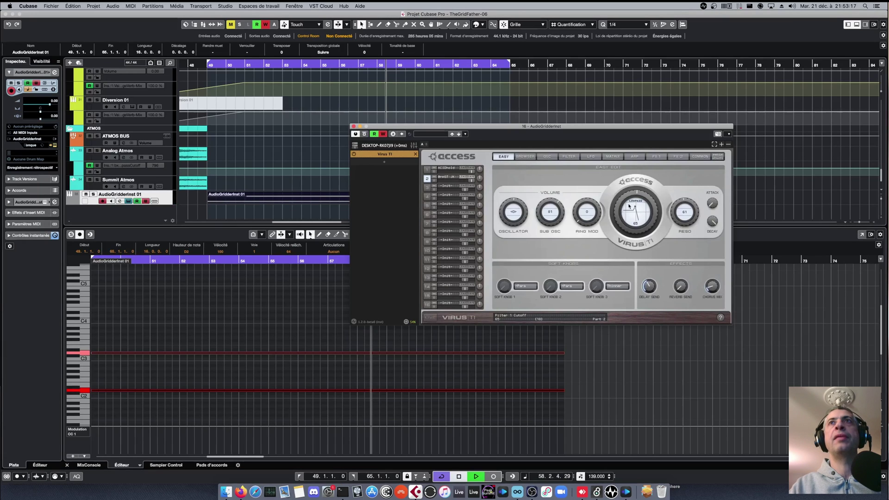
left_click_drag(629, 207, 630, 209)
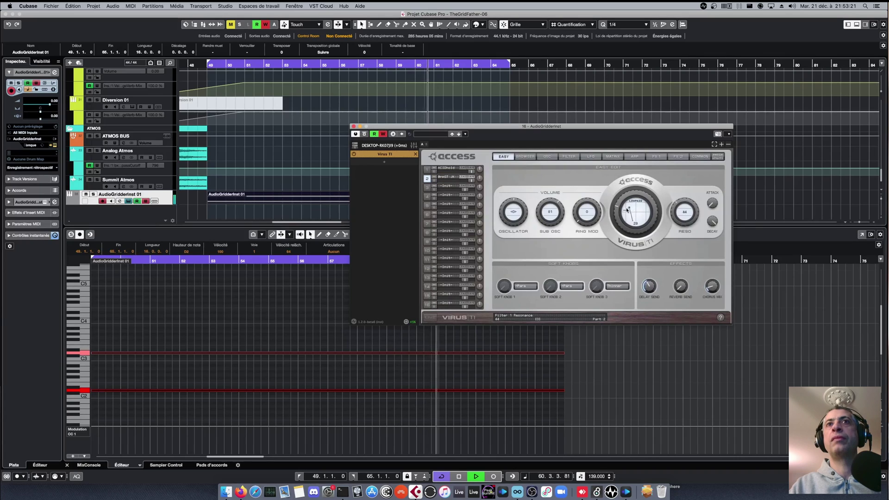
key("space")
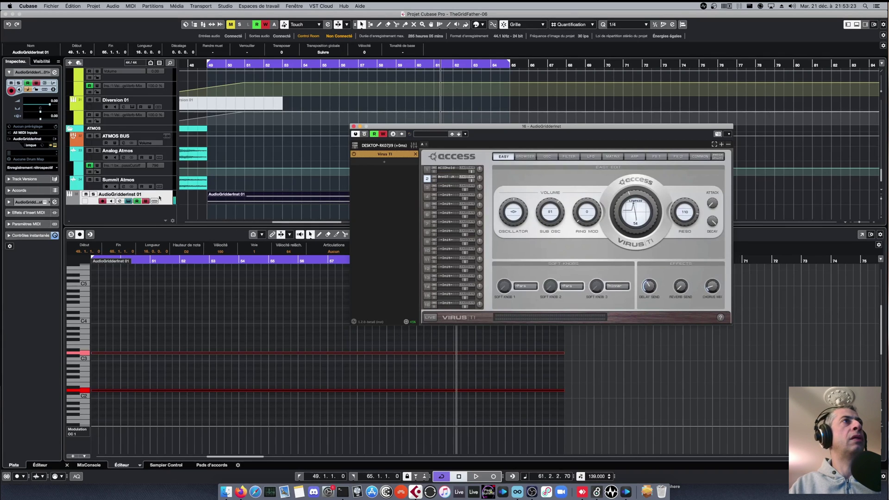
Step: Show the AudioGridderInst 01 track's volume automation lane and review the list of parameters Virus TI offers for automation
left_click(70, 203)
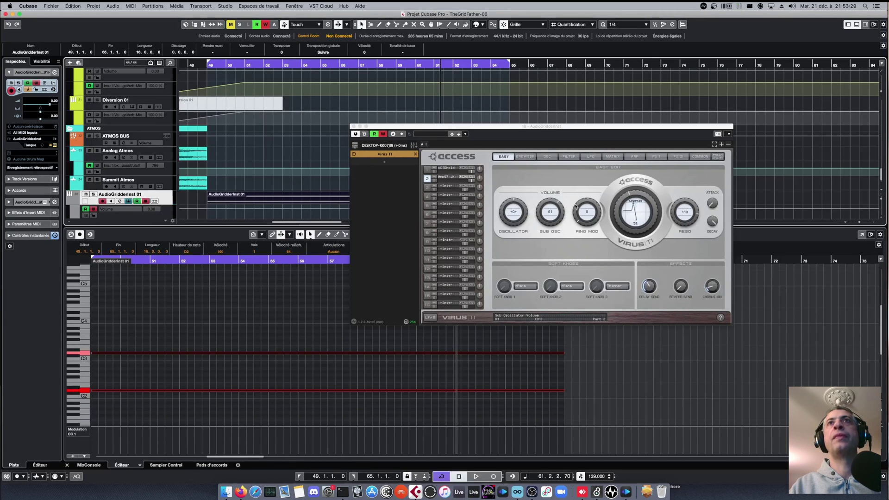
mouse_move(465, 185)
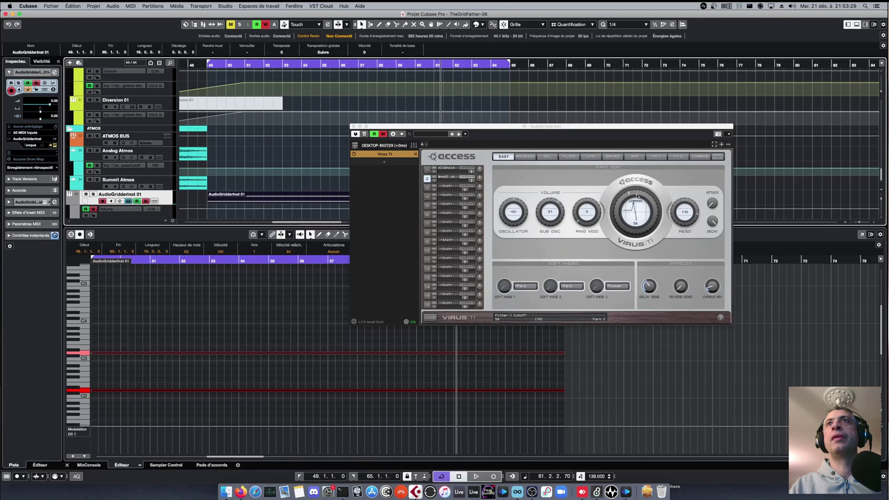
right_click(389, 155)
mouse_move(375, 173)
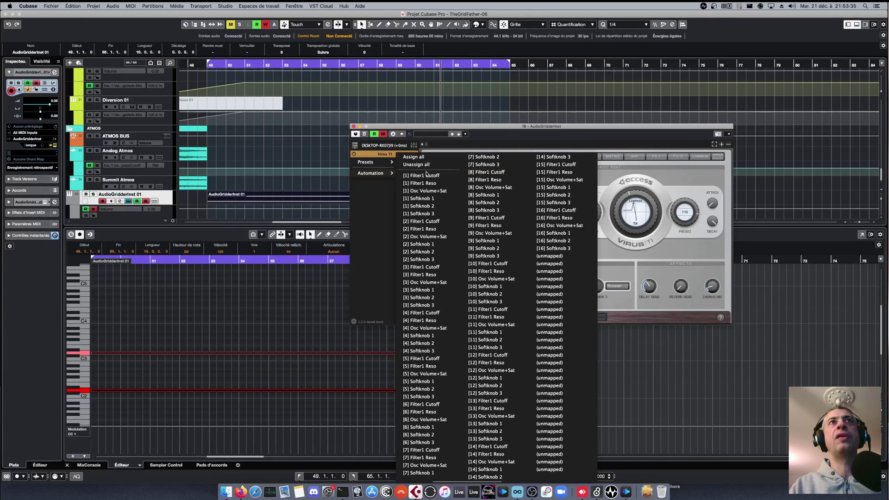
left_click(583, 128)
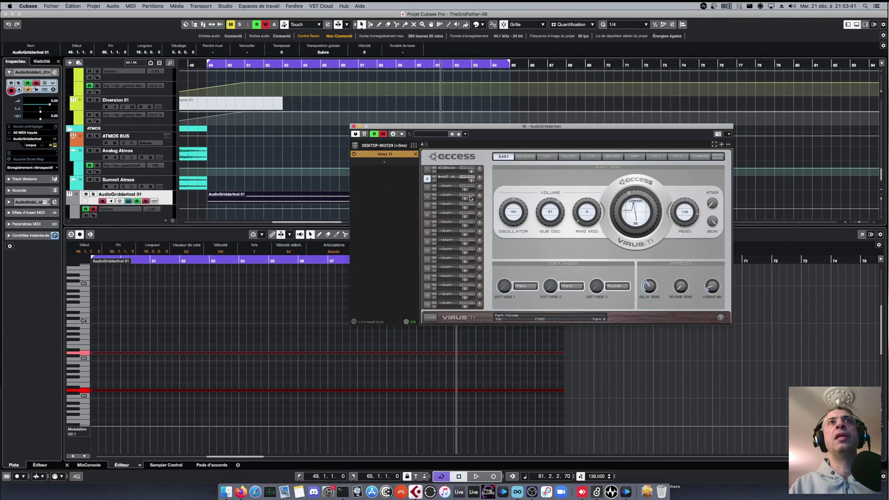
Step: Set the MIDI channel behaviour to Enable MIDI Channel on Virus TI's REMOTE page and select an oscillator knob in the template
left_click(705, 157)
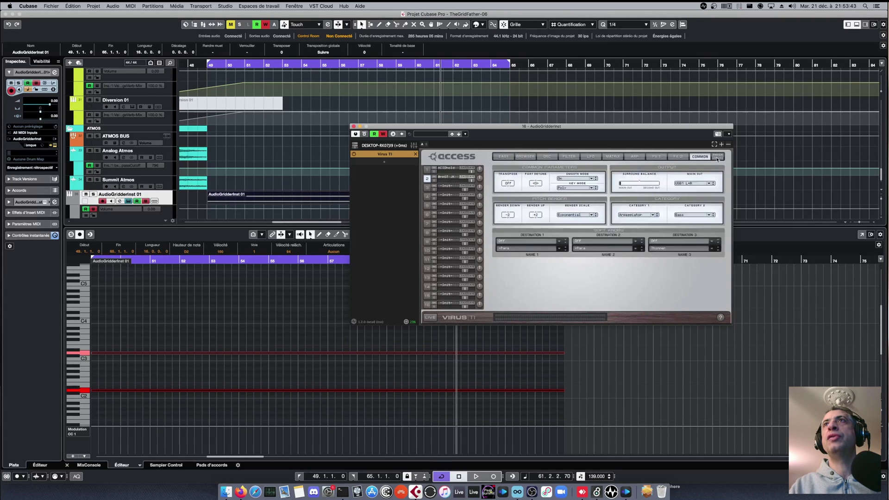
left_click(706, 158)
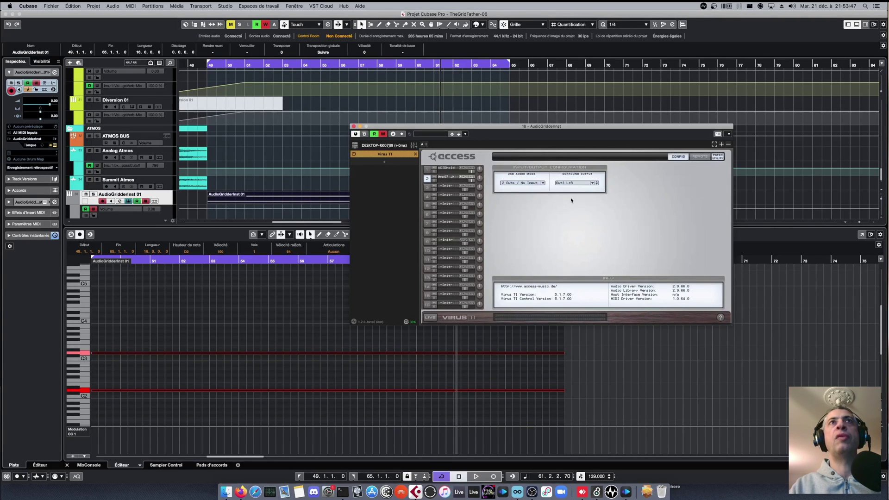
left_click(701, 157)
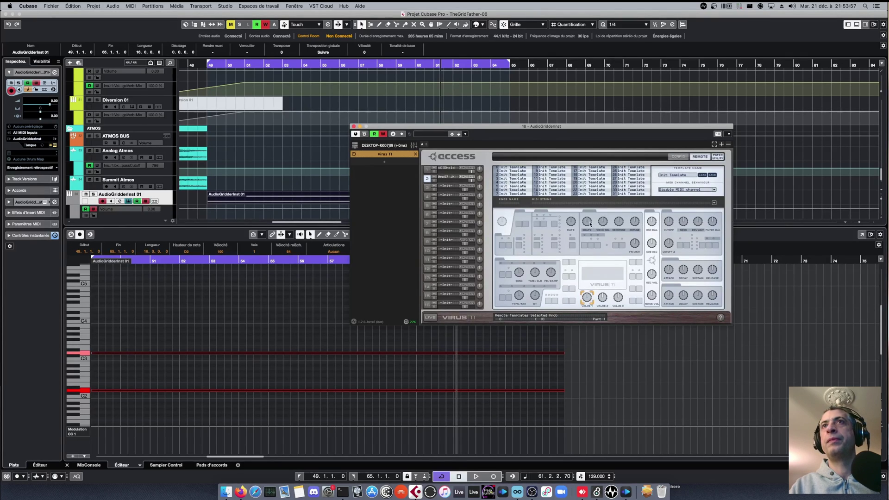
left_click(680, 189)
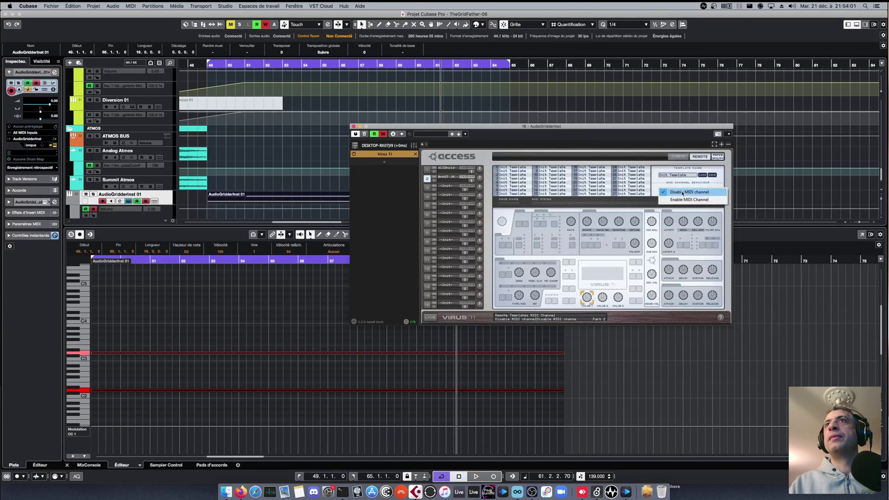
left_click(684, 199)
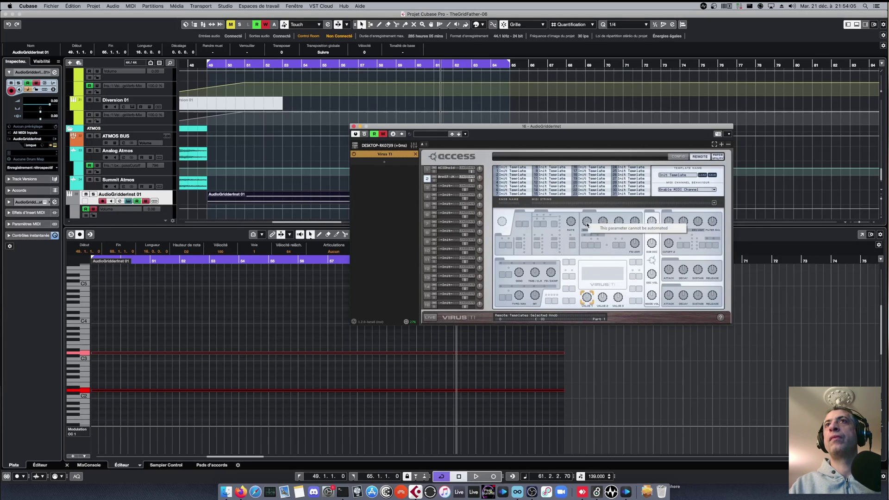
left_click(587, 223)
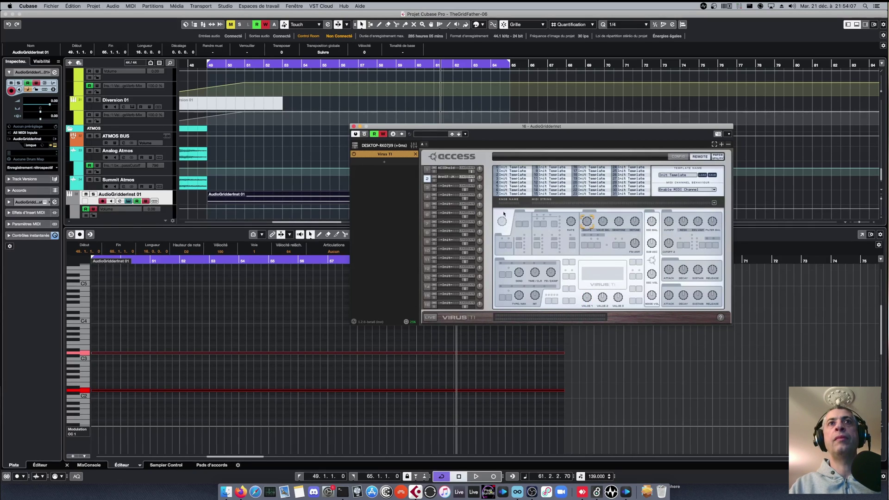
Step: Turn off automation writing for the AudioGridderInst instrument
left_click(383, 134)
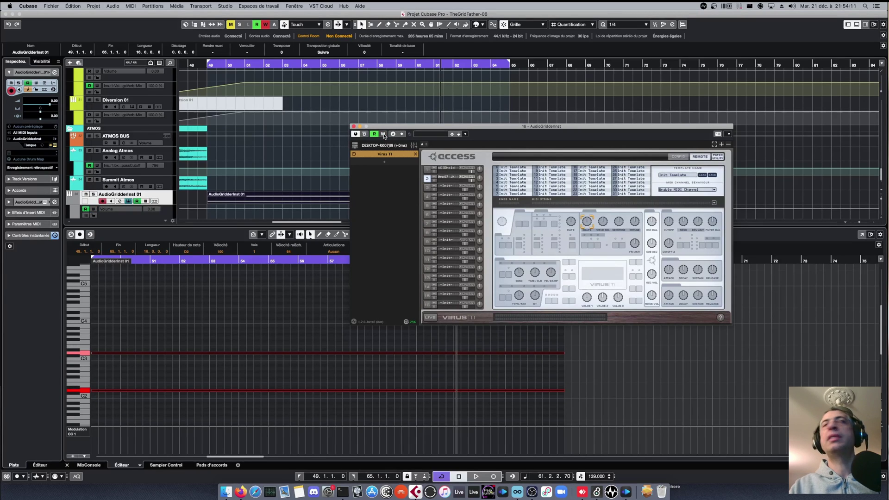